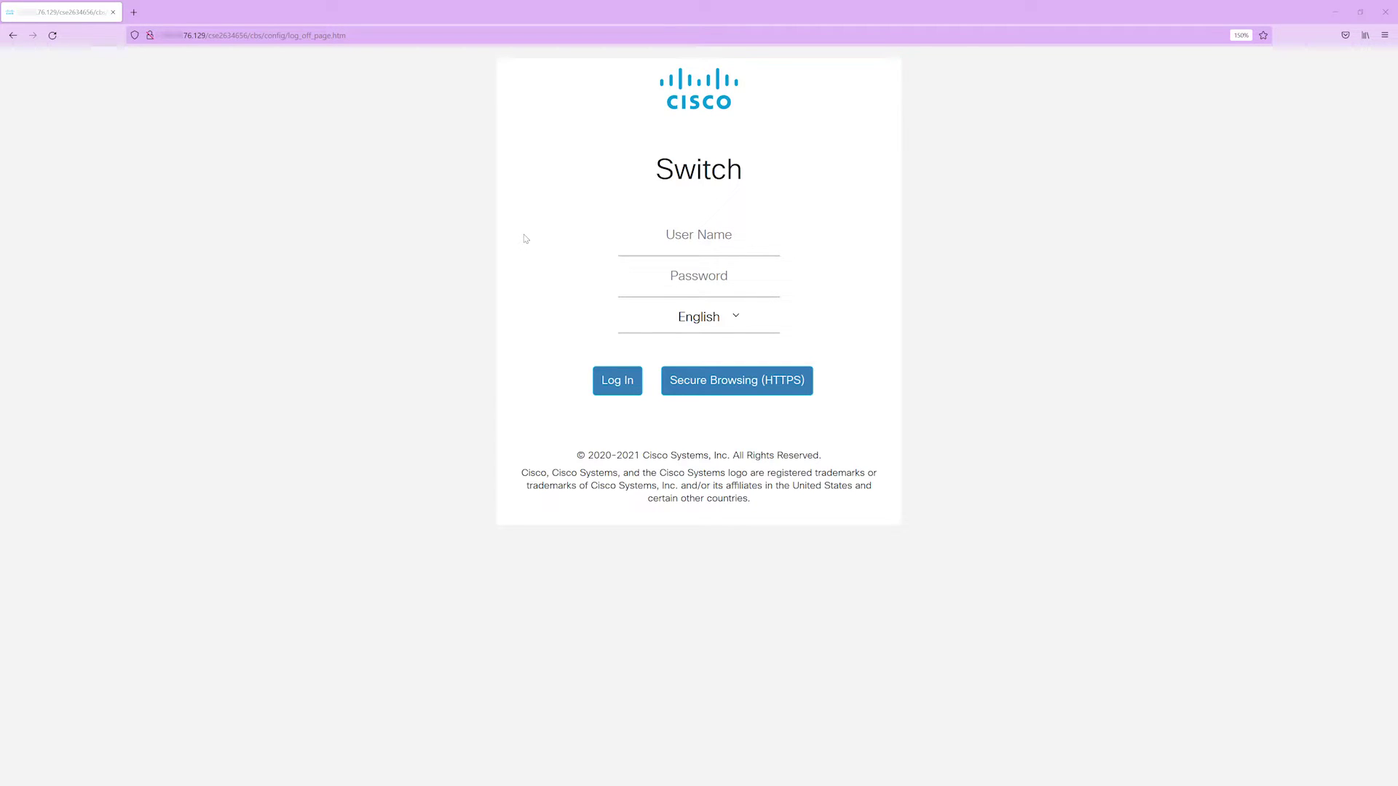
- Log in to the CBS350 web UI as Admin with the account password
{"action": "left_click", "coordinate": [693, 233]}
{"action": "type", "text": "Admin"}
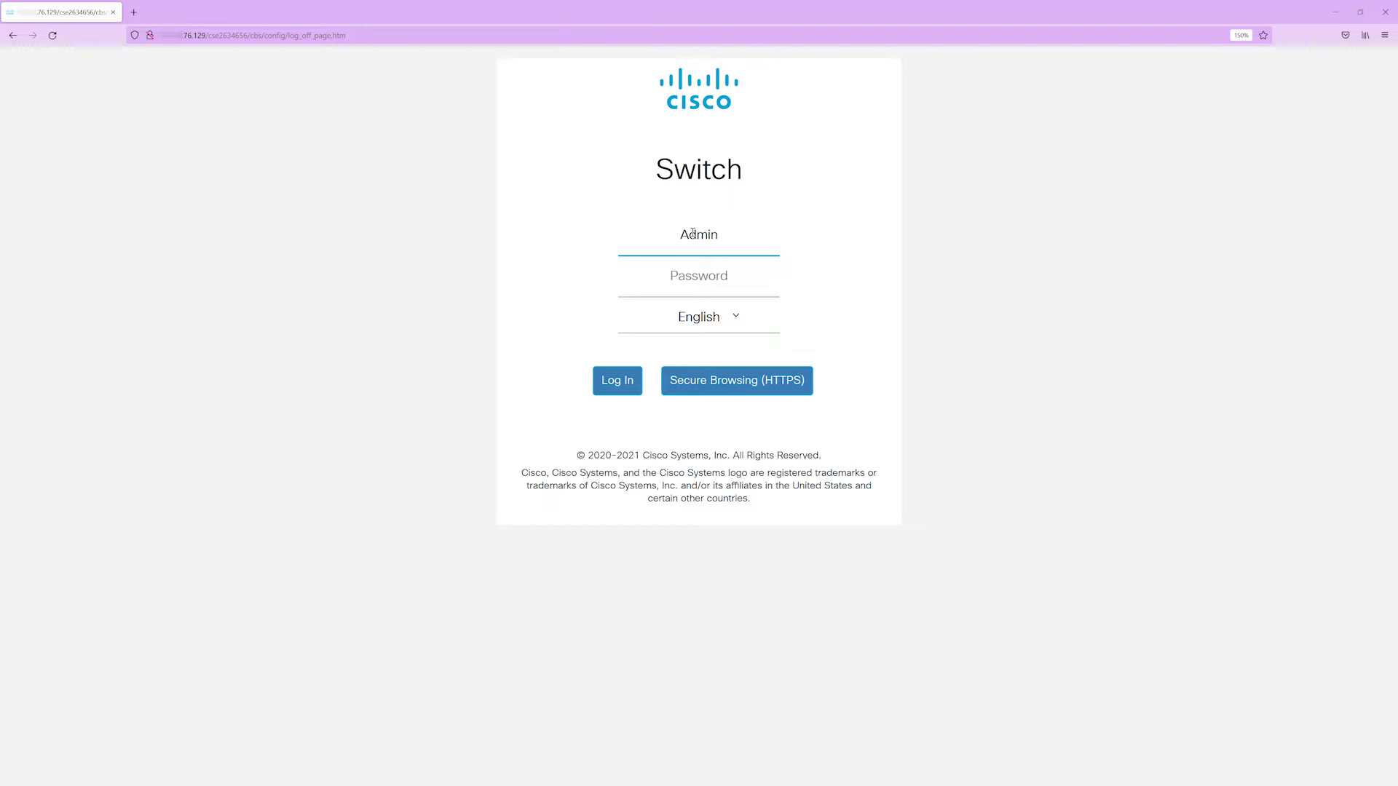
{"action": "key", "text": "Tab"}
{"action": "type", "text": "ciscocisco"}
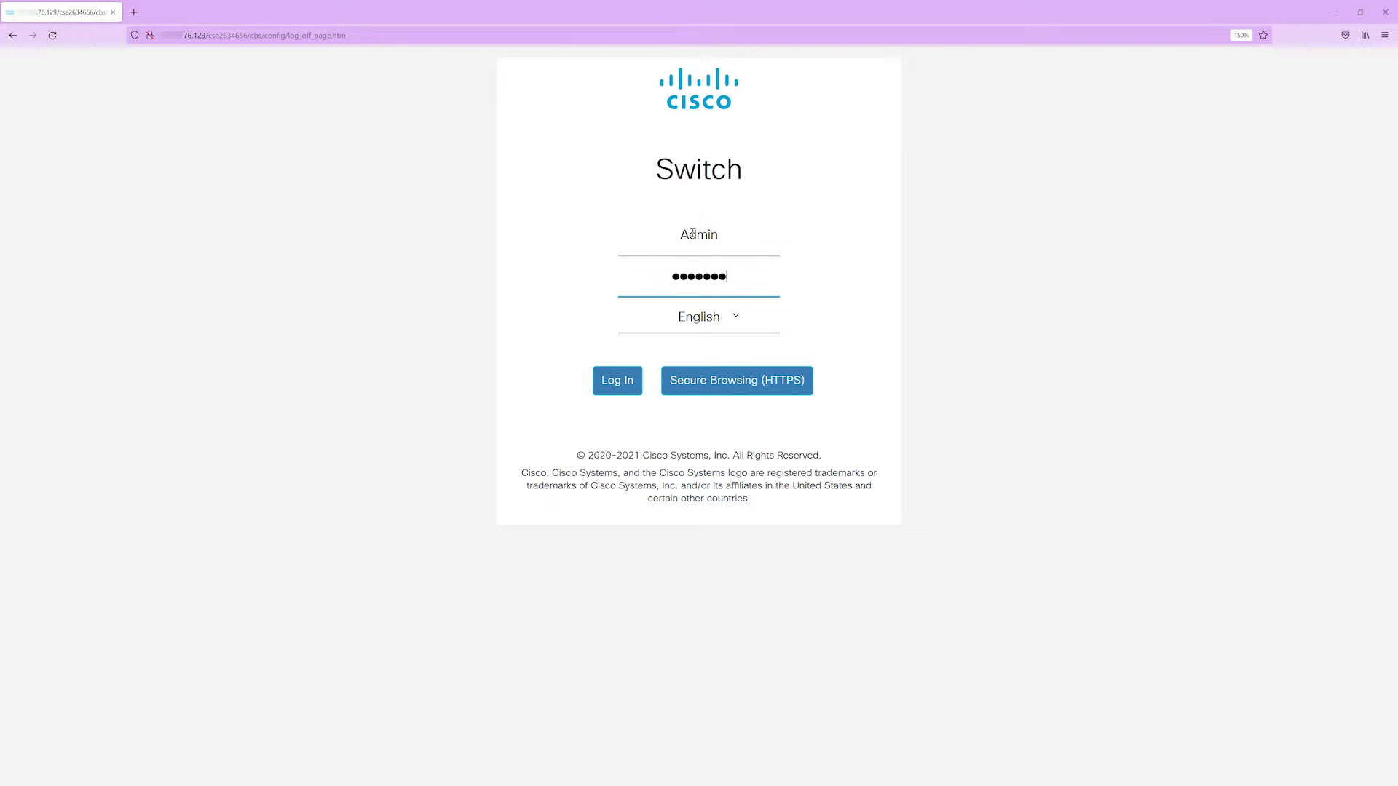
{"action": "key", "text": "Return"}
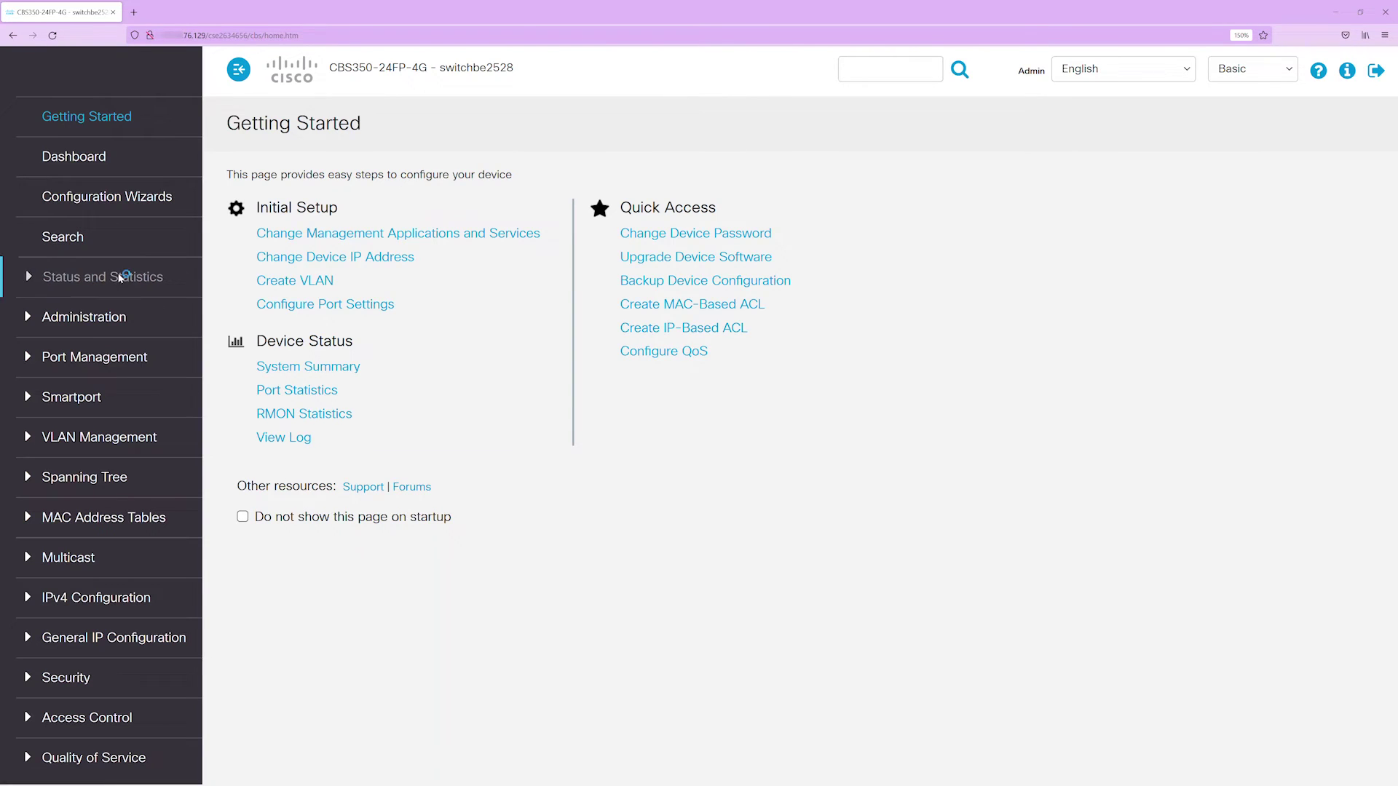
{"action": "left_click", "coordinate": [113, 275]}
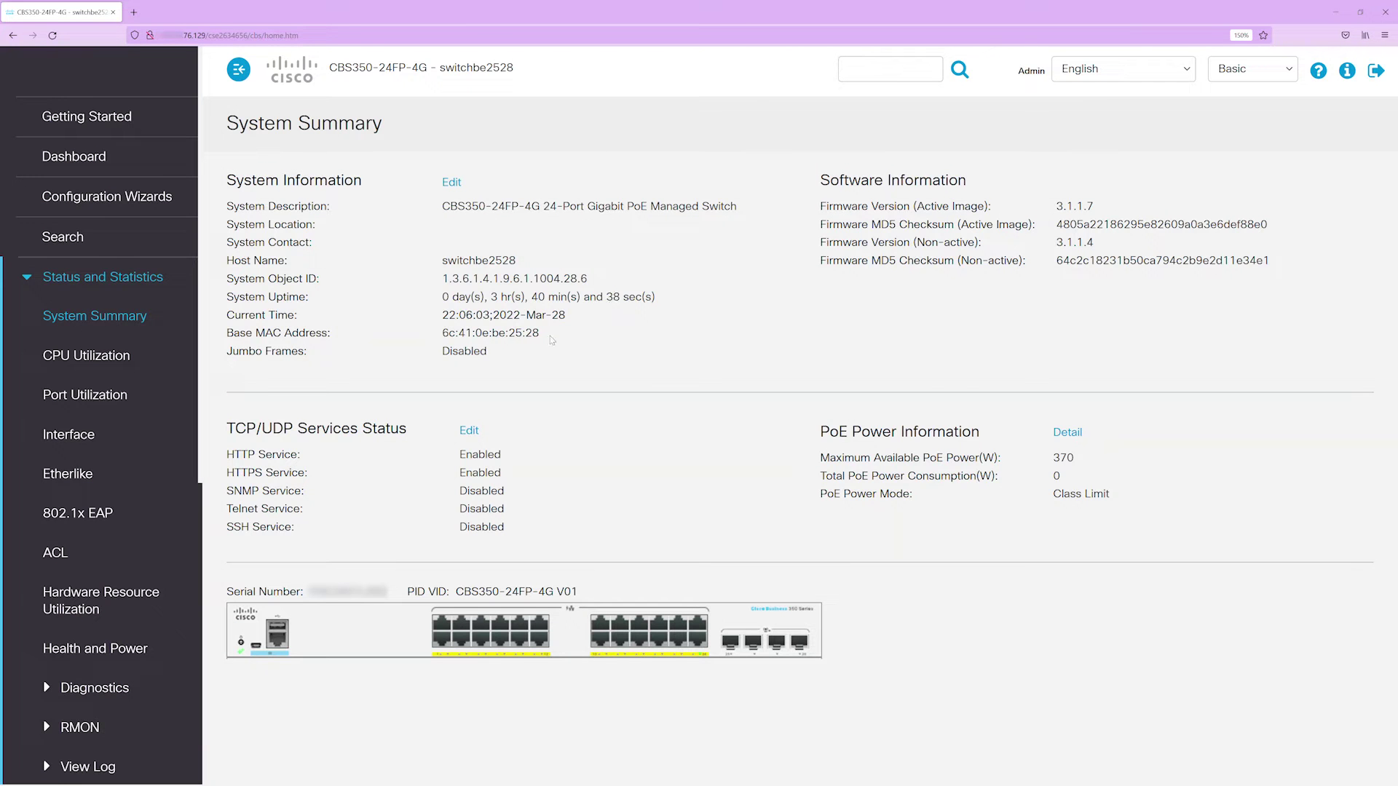
- Highlight the switch's base MAC address on the System Summary page
{"action": "left_click_drag", "start_coordinate": [551, 339], "coordinate": [441, 341]}
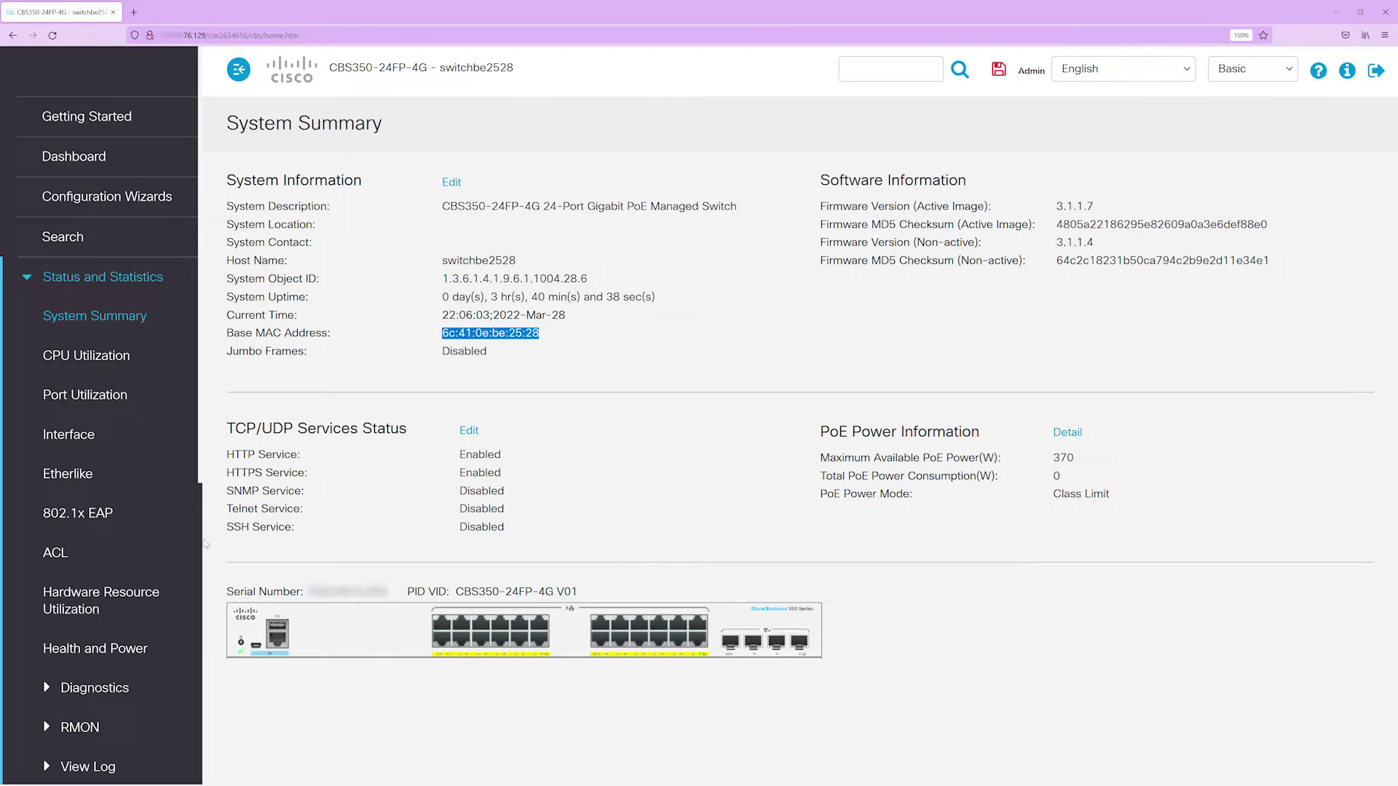
{"action": "scroll", "coordinate": [91, 609], "scroll_direction": "down", "scroll_amount": 6}
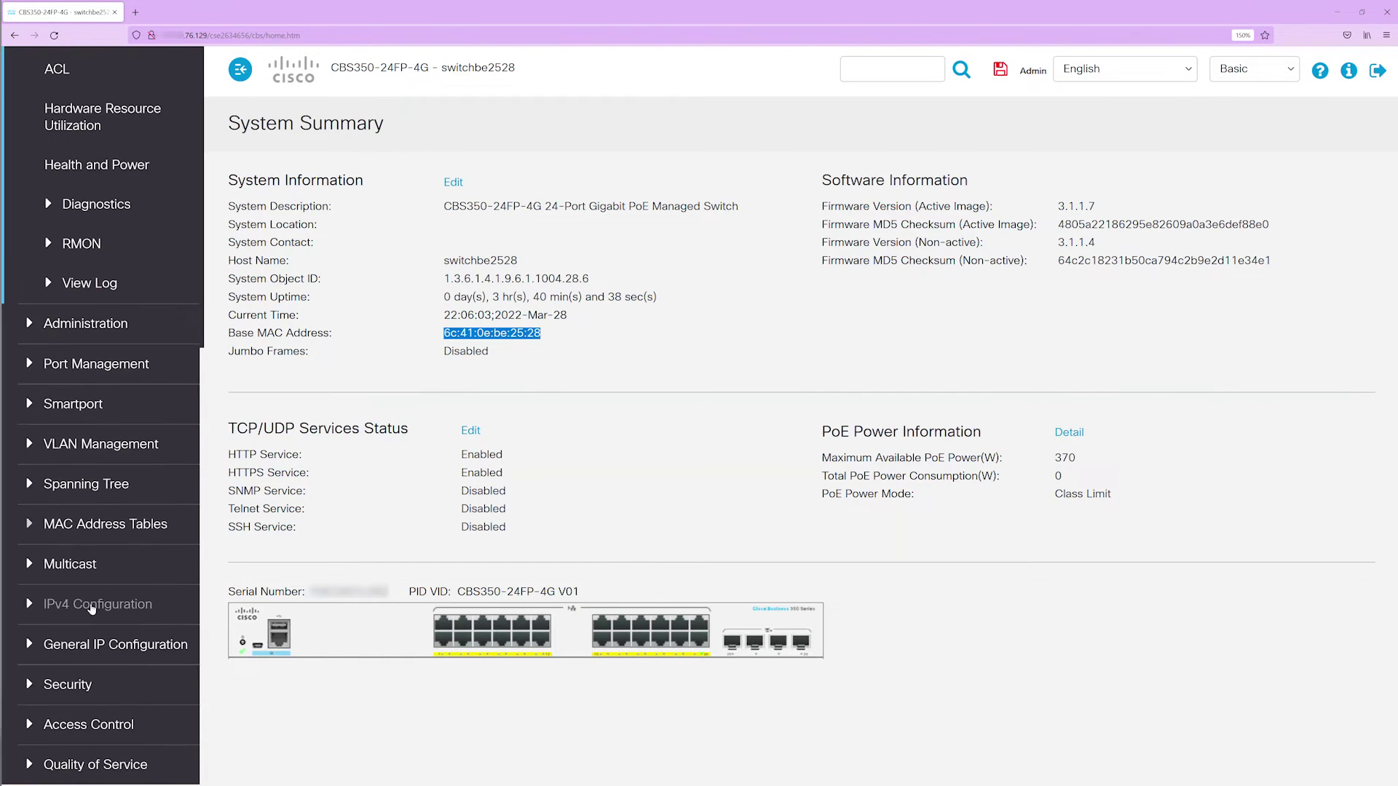
{"action": "left_click", "coordinate": [92, 605]}
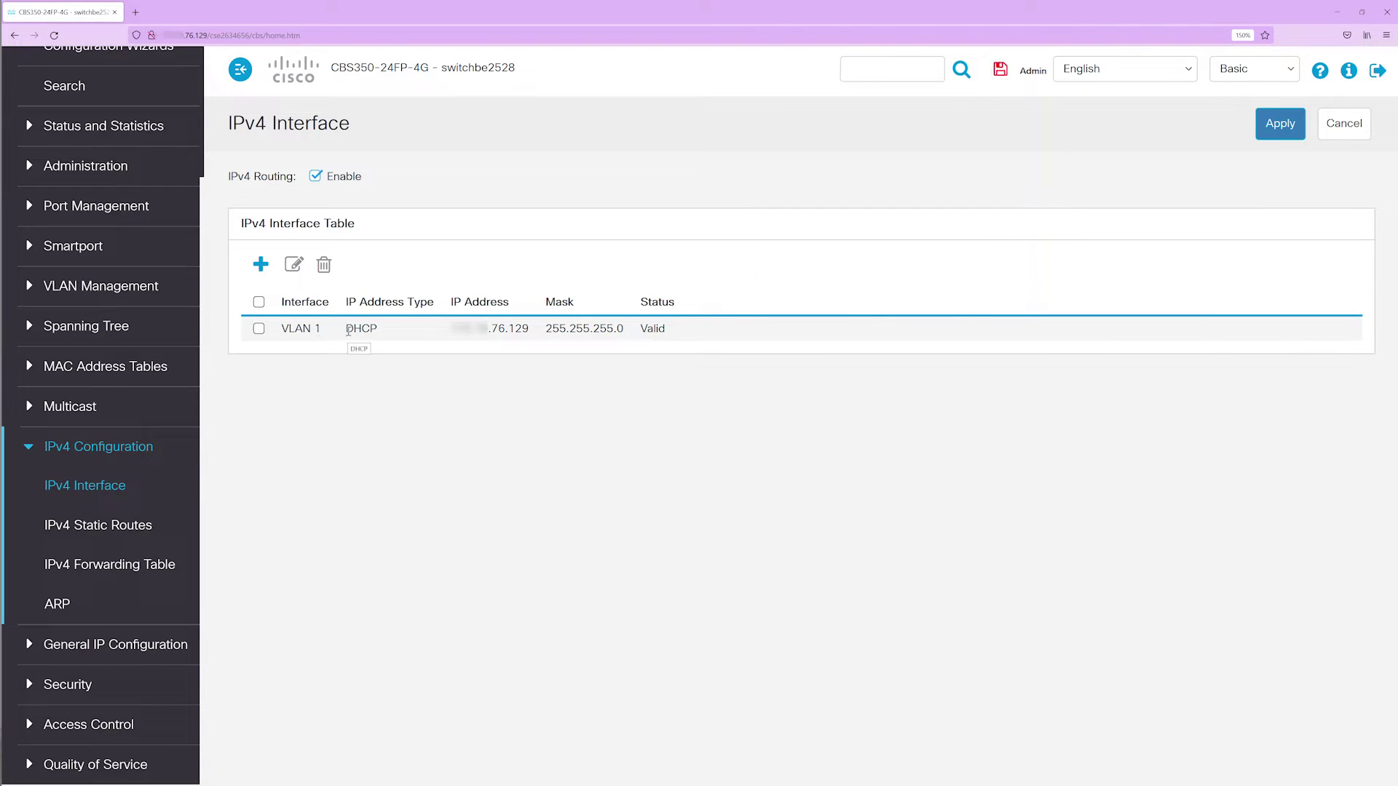
- Review VLAN 1's DHCP-assigned address and select its row for editing
{"action": "left_click_drag", "start_coordinate": [507, 329], "coordinate": [530, 329]}
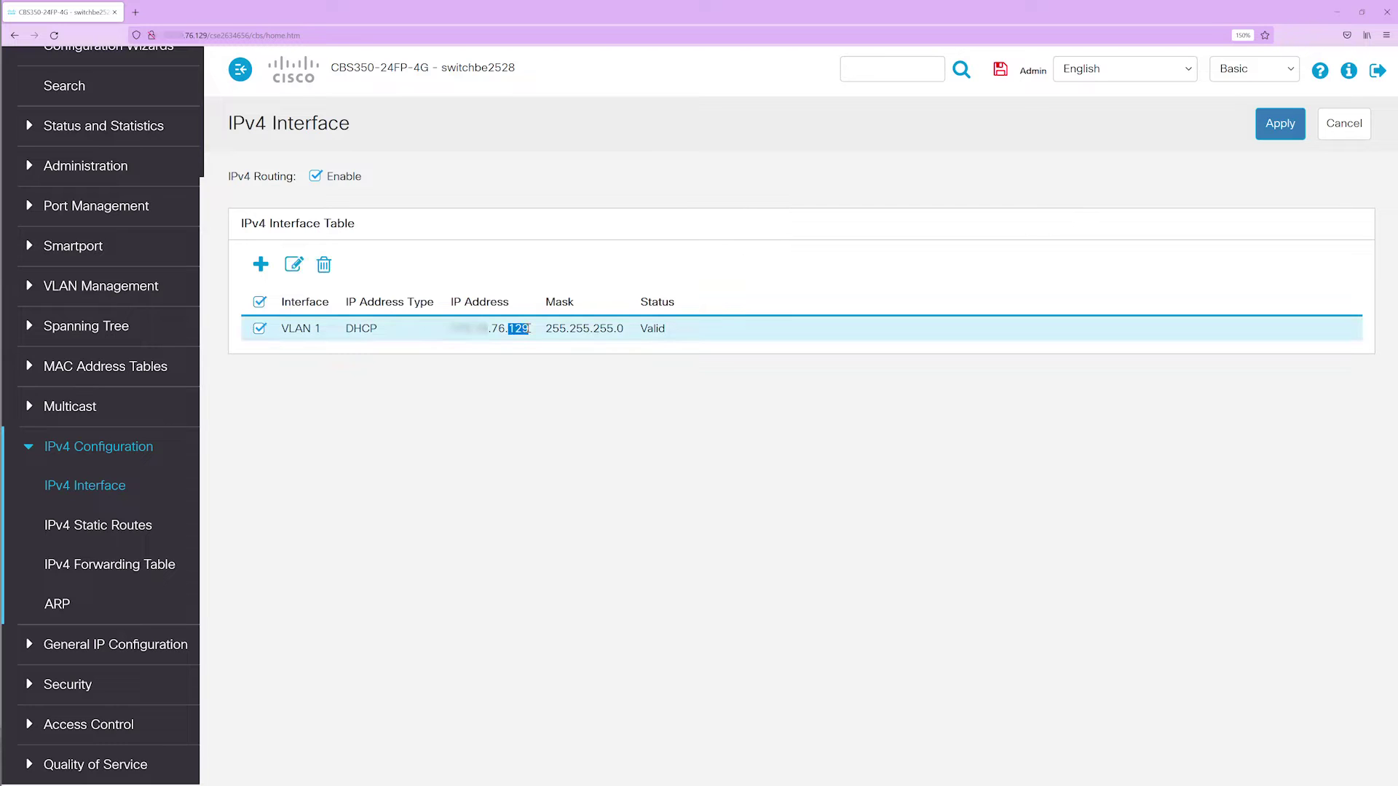
{"action": "left_click_drag", "start_coordinate": [378, 330], "coordinate": [346, 330]}
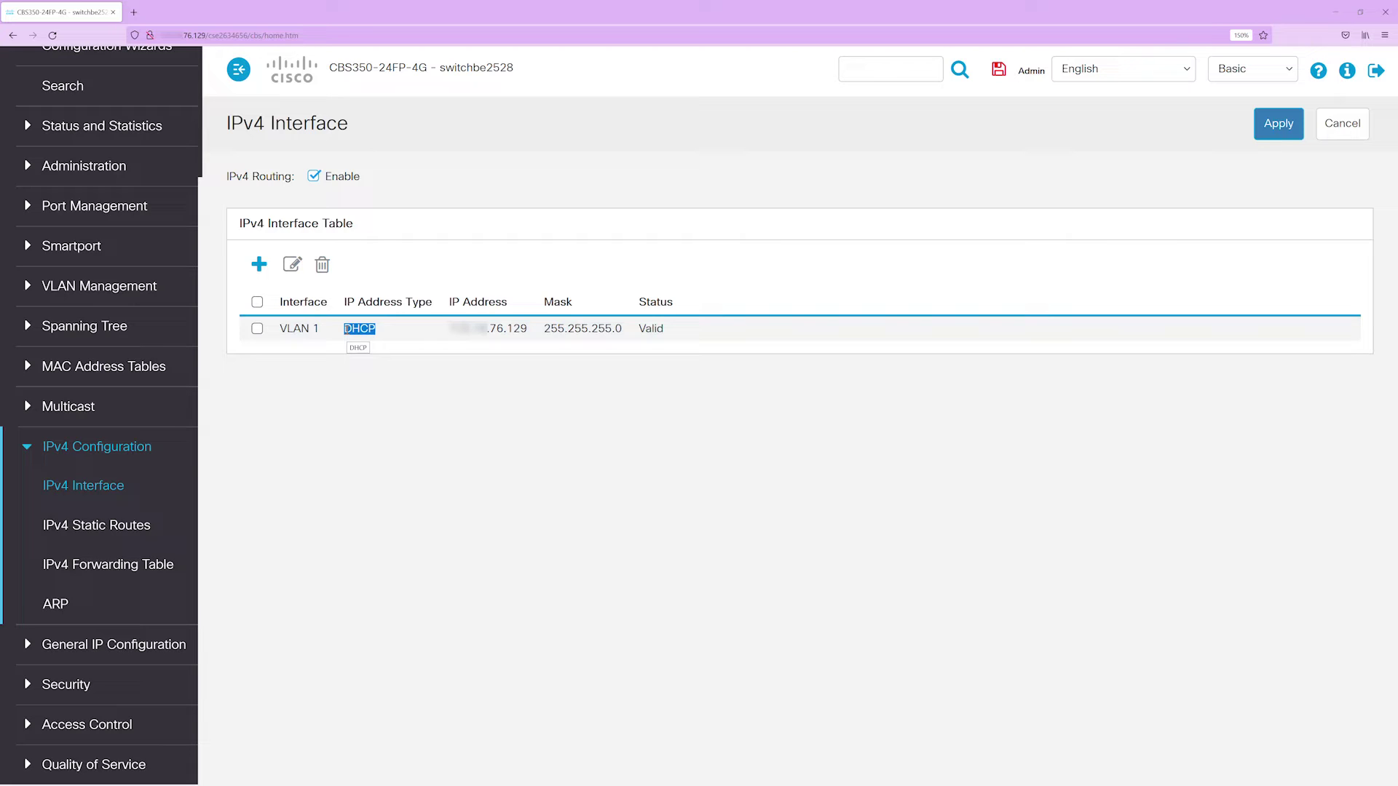
{"action": "left_click", "coordinate": [358, 329]}
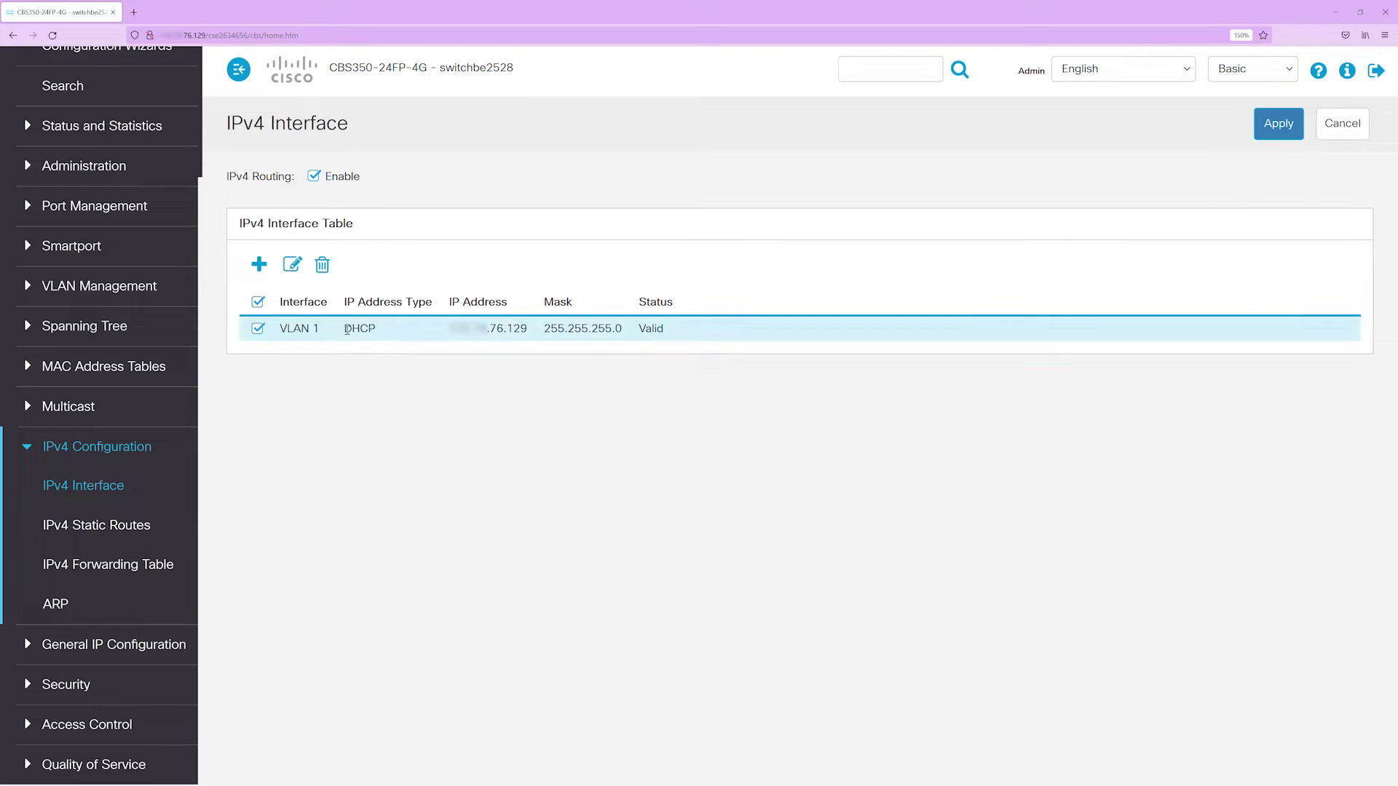
{"action": "double_click", "coordinate": [359, 329]}
{"action": "left_click", "coordinate": [280, 331]}
{"action": "left_click", "coordinate": [294, 270]}
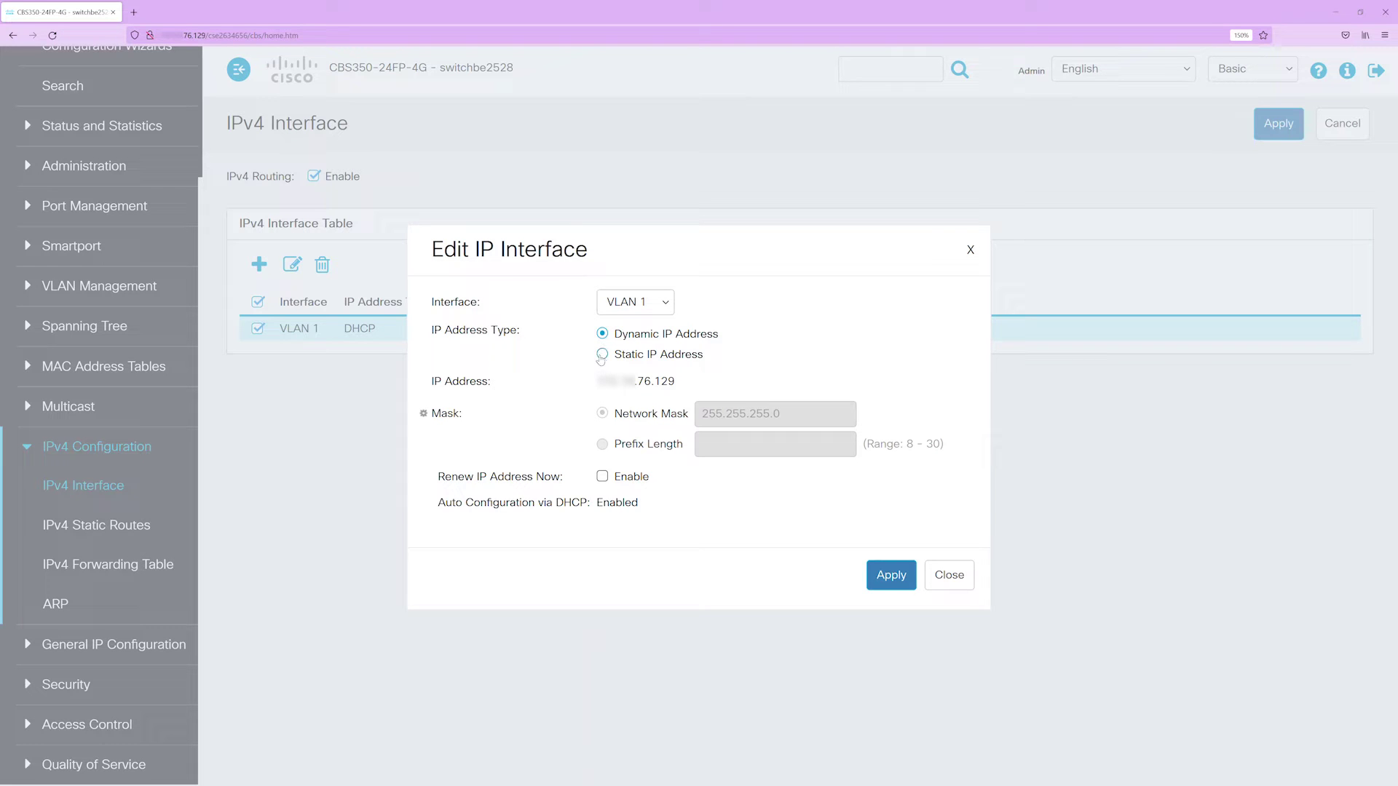
{"action": "left_click", "coordinate": [602, 354]}
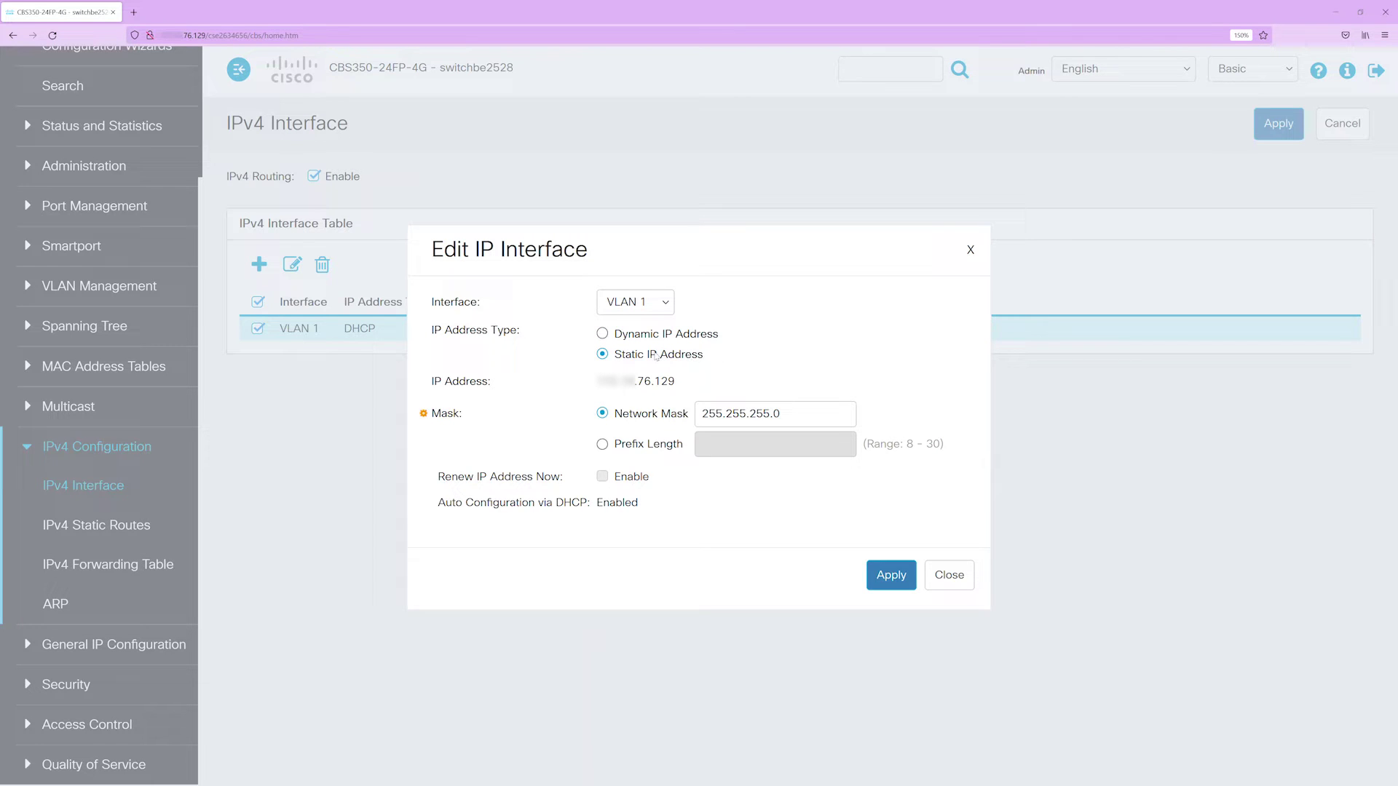
{"action": "left_click_drag", "start_coordinate": [678, 388], "coordinate": [591, 391]}
{"action": "left_click", "coordinate": [950, 576]}
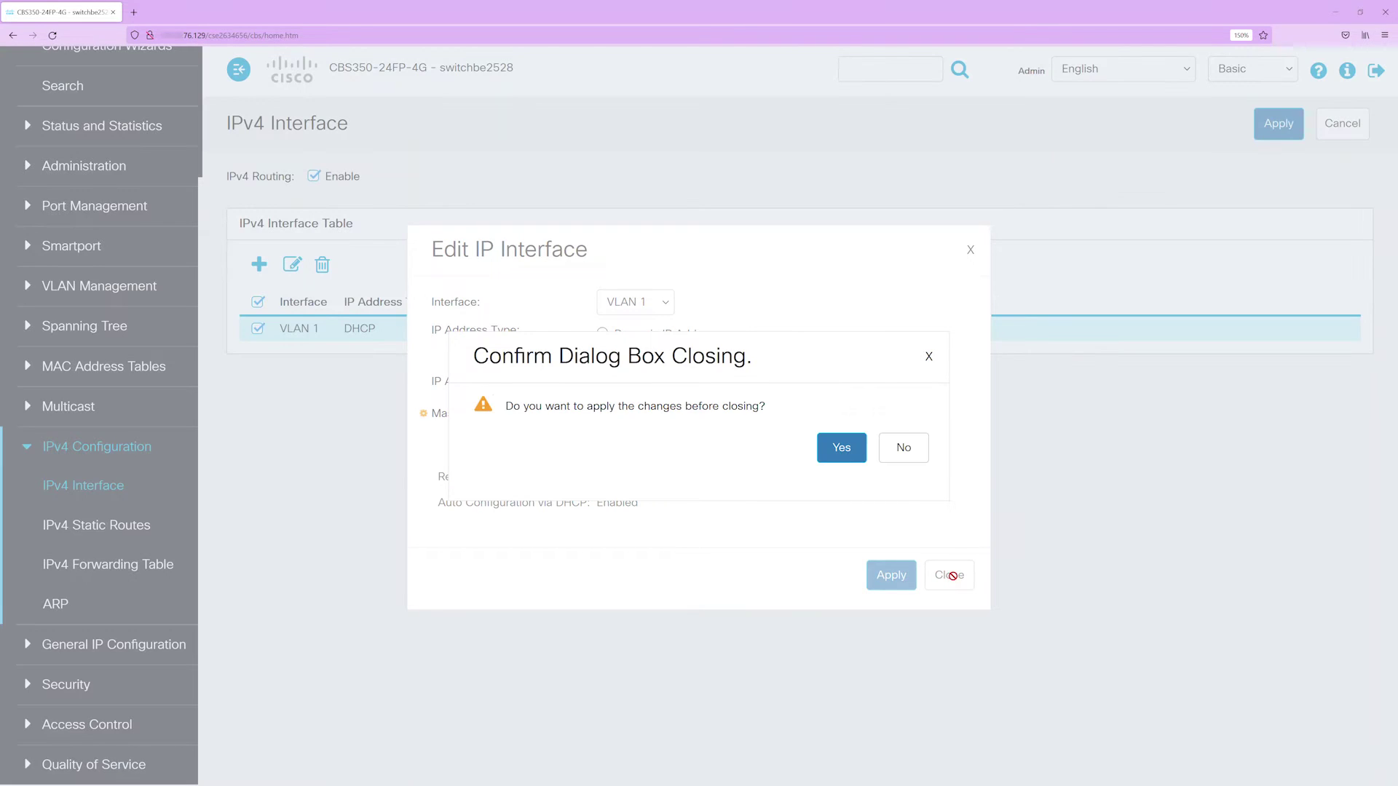
{"action": "left_click", "coordinate": [888, 451]}
{"action": "left_click", "coordinate": [258, 329]}
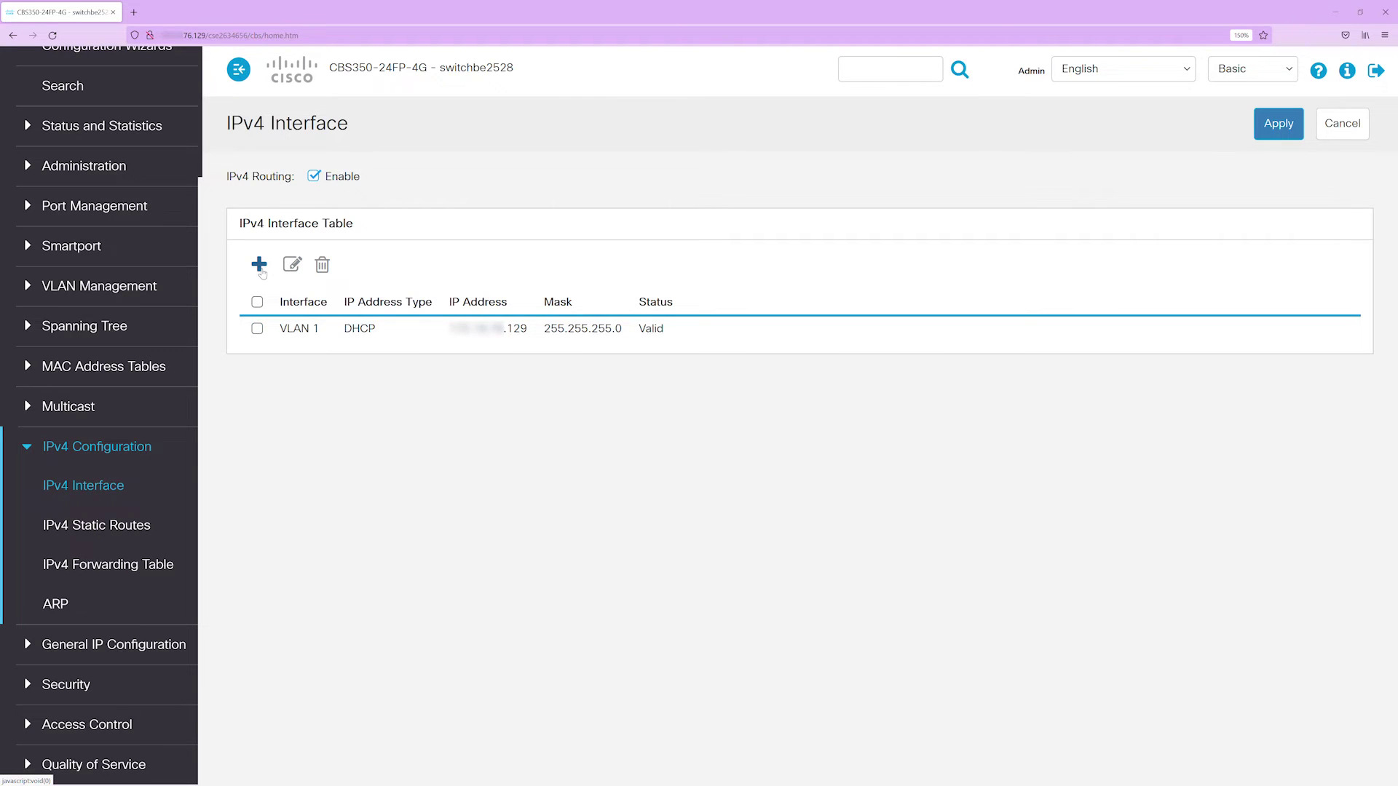
- Add a static VLAN 1 interface, 172.19.76.13 with prefix length 24, and confirm the warning
{"action": "left_click", "coordinate": [259, 264]}
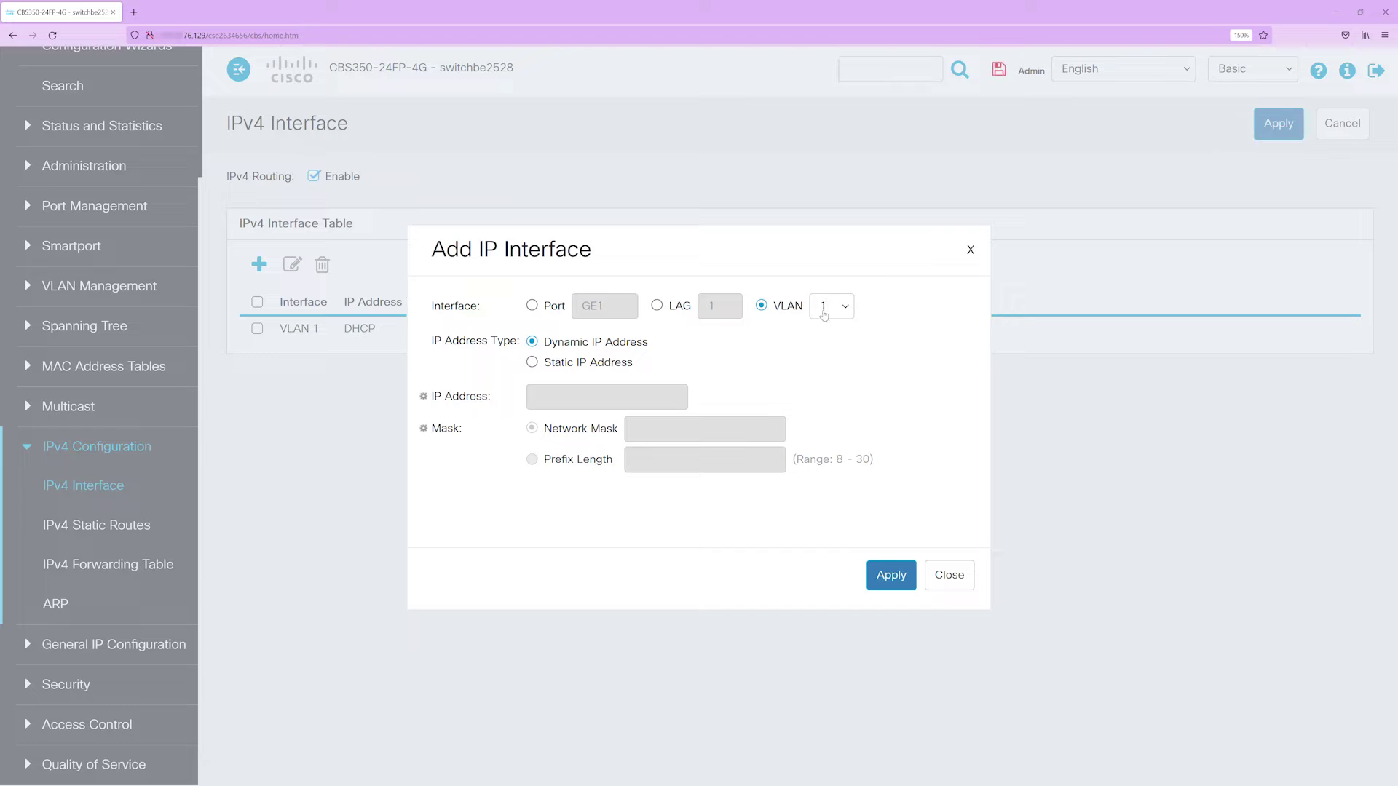
{"action": "left_click", "coordinate": [532, 363]}
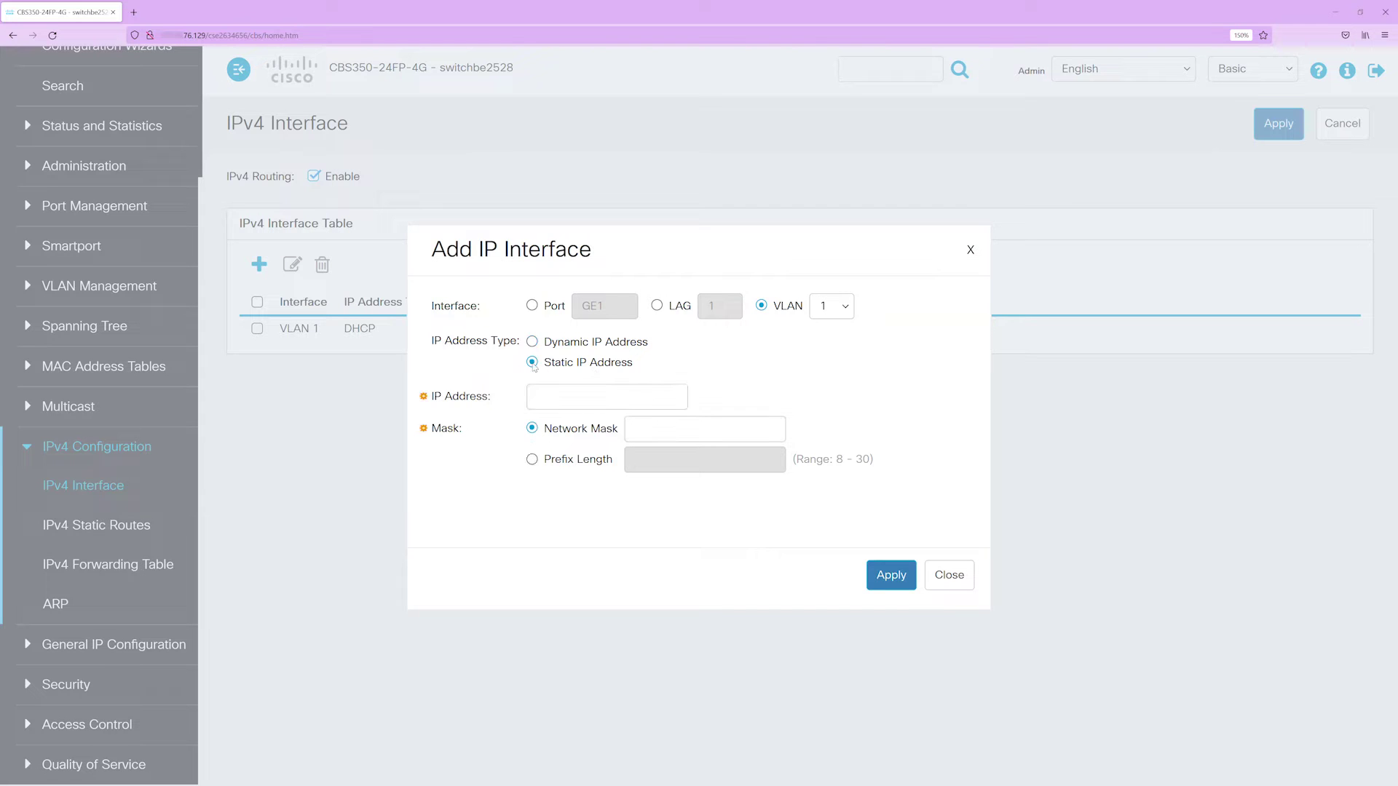
{"action": "left_click", "coordinate": [547, 401]}
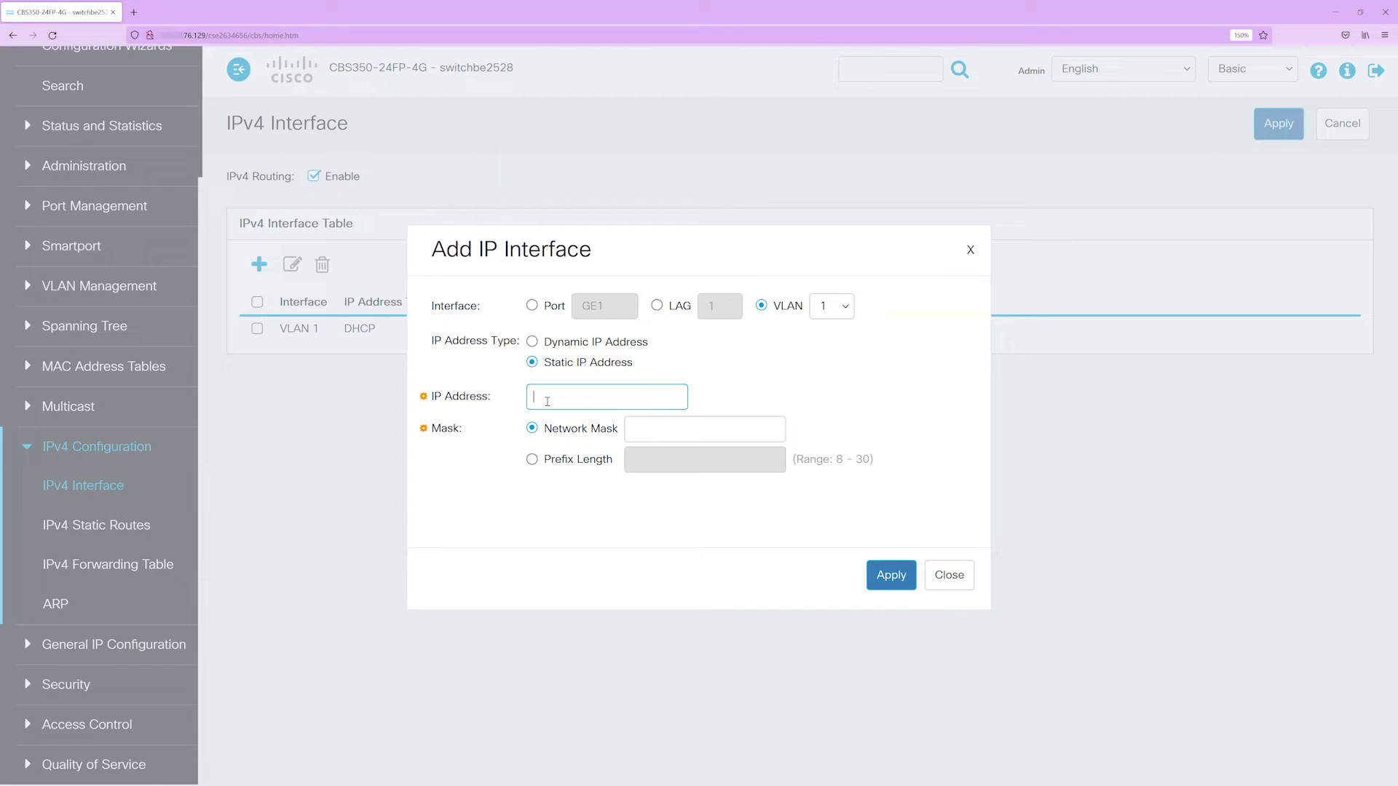
{"action": "key", "text": "ctrl+v"}
{"action": "key", "text": "Tab"}
{"action": "type", "text": "255.255.255.0"}
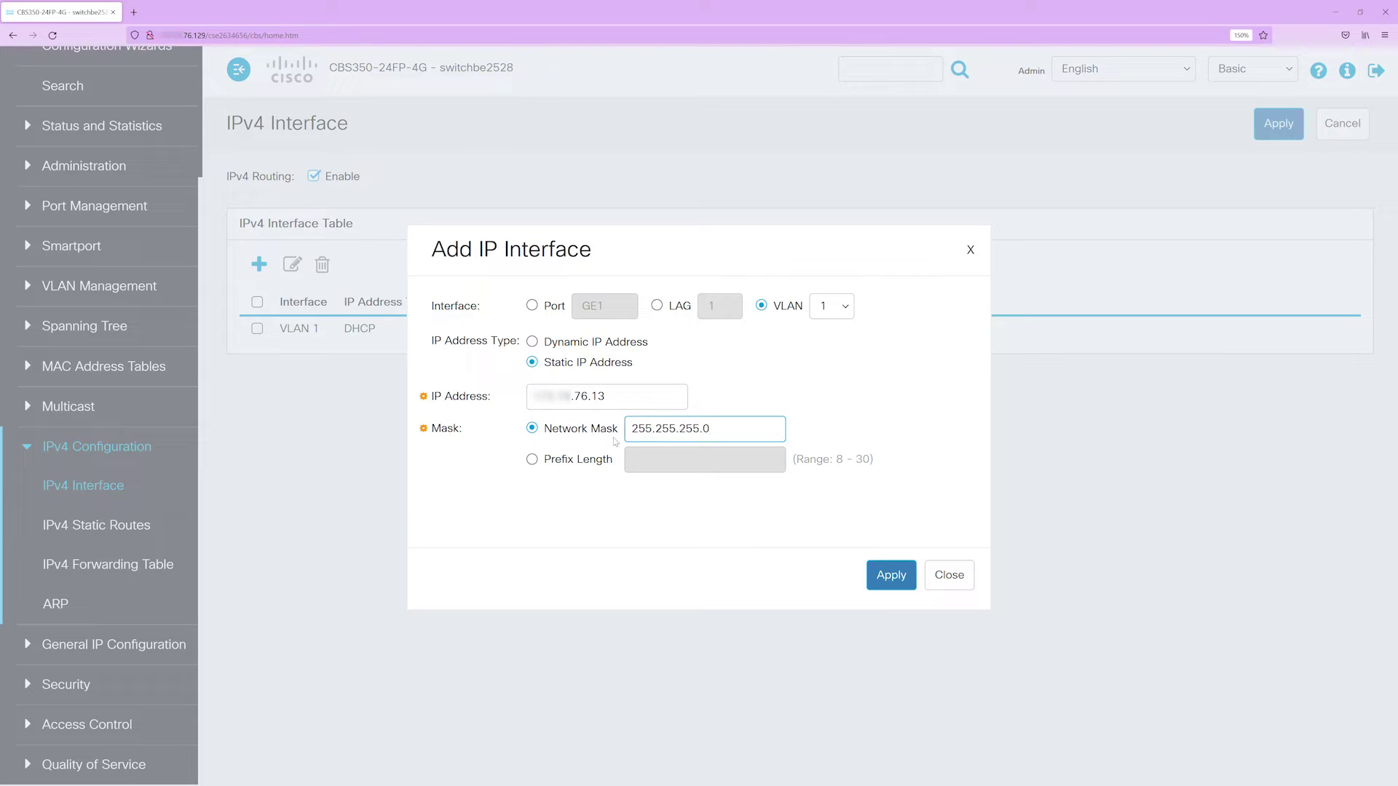
{"action": "left_click", "coordinate": [532, 460]}
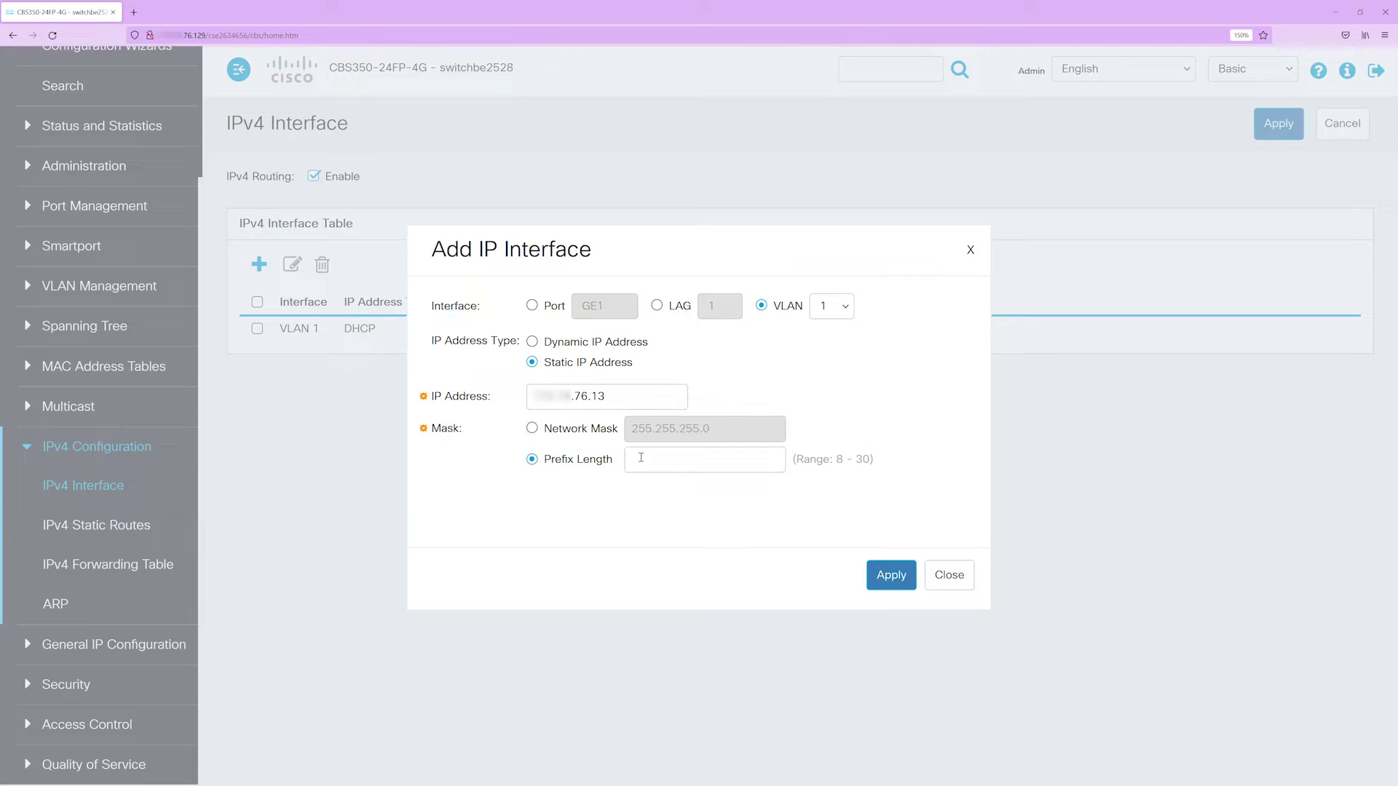
{"action": "left_click", "coordinate": [668, 457]}
{"action": "type", "text": "4"}
{"action": "left_click", "coordinate": [890, 576]}
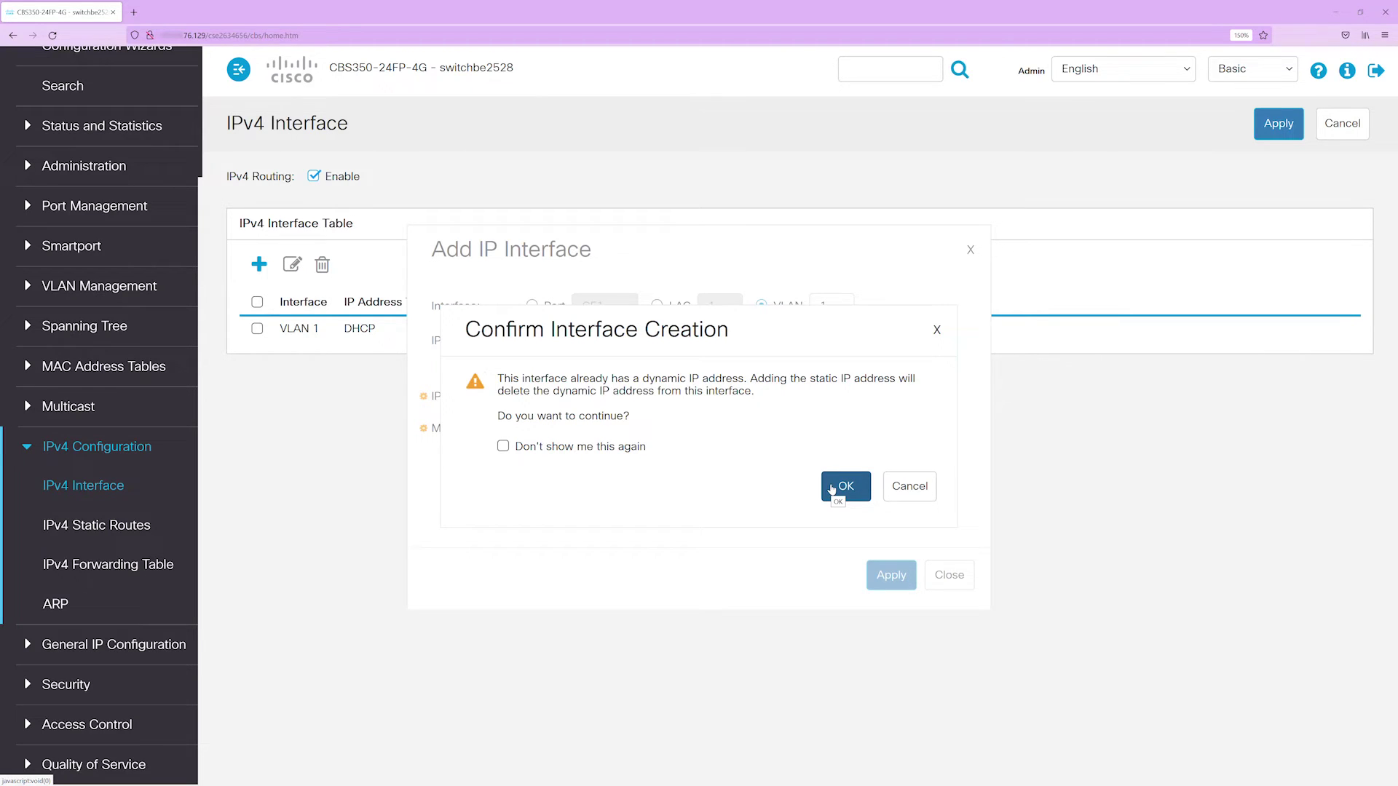
{"action": "left_click", "coordinate": [833, 488]}
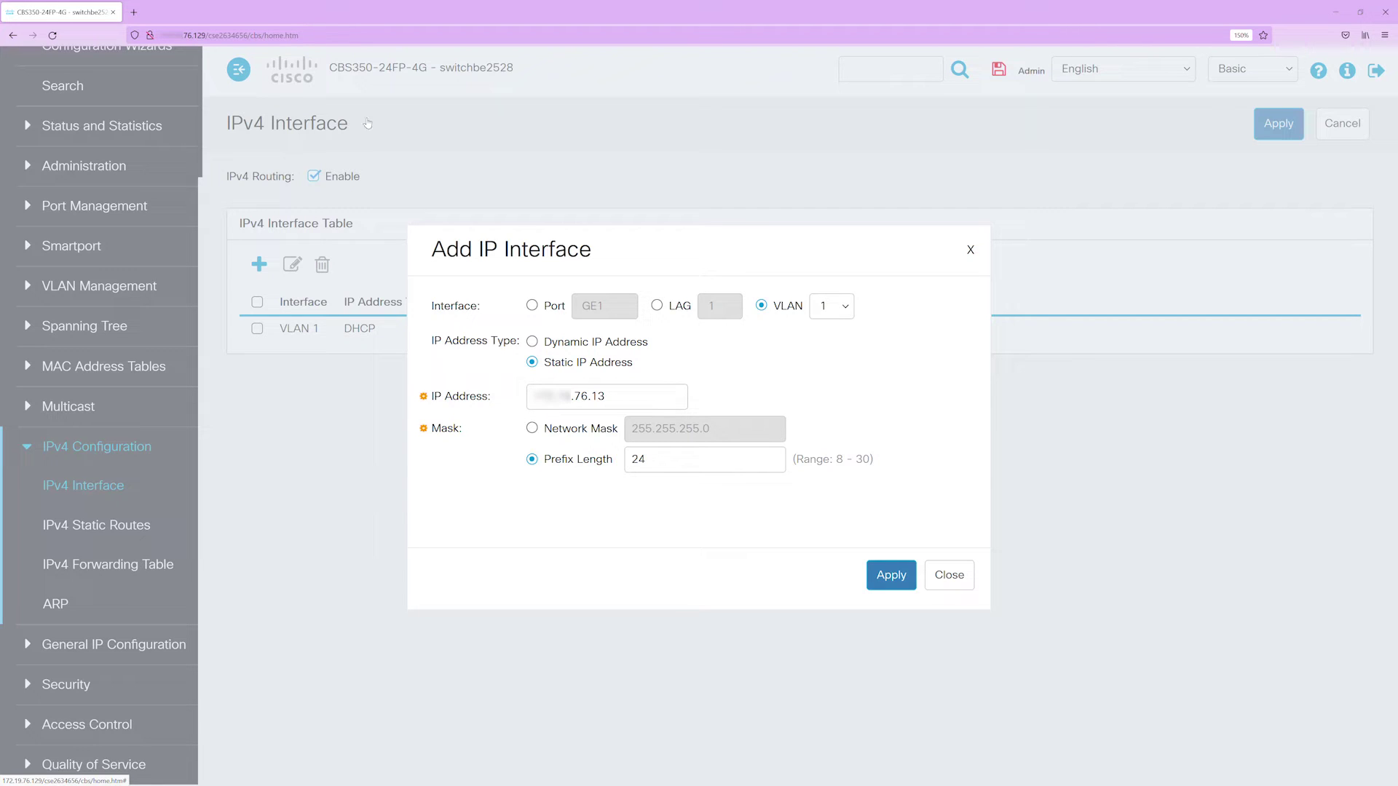
- Point the browser at the switch's new address ending .76.13
{"action": "double_click", "coordinate": [205, 35]}
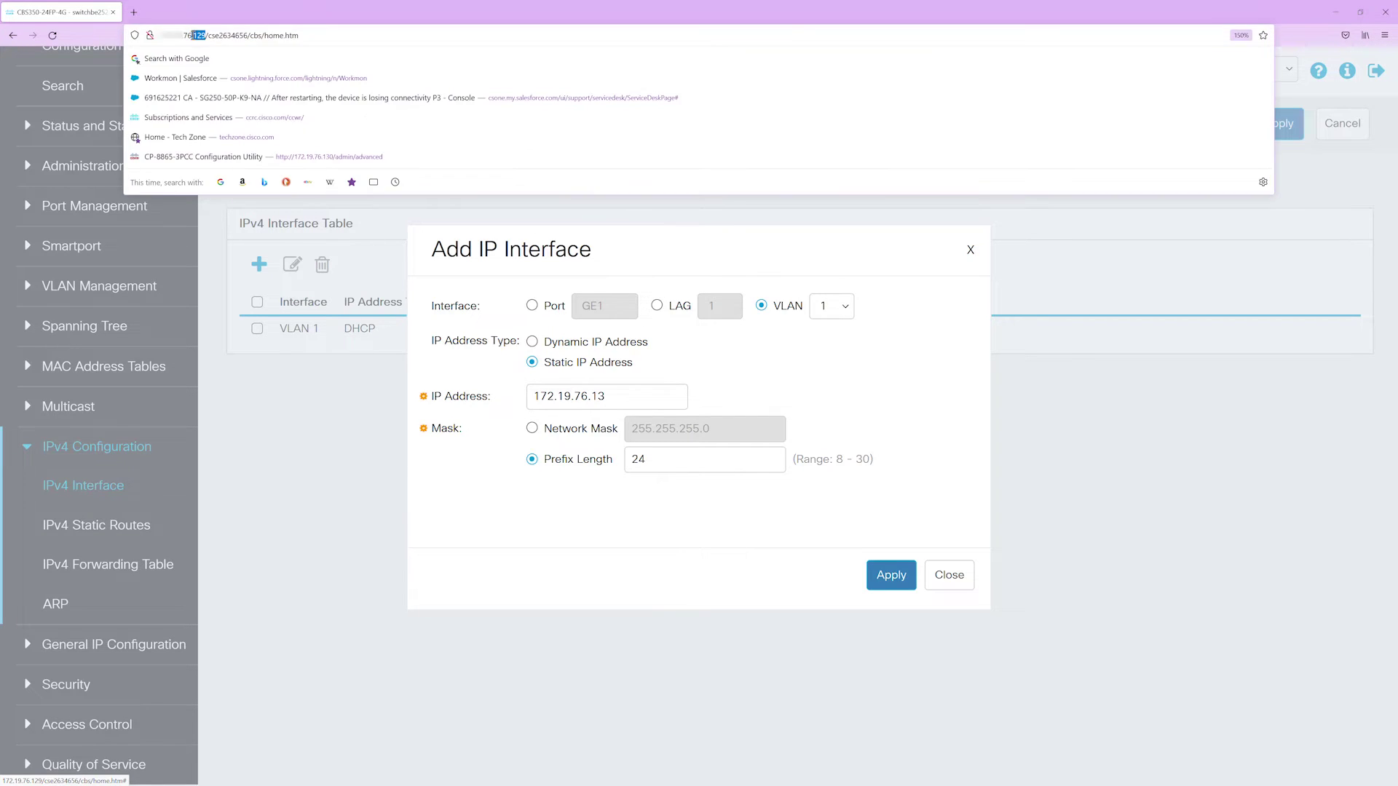
{"action": "left_click", "coordinate": [329, 34]}
{"action": "left_click_drag", "start_coordinate": [300, 35], "coordinate": [197, 40]}
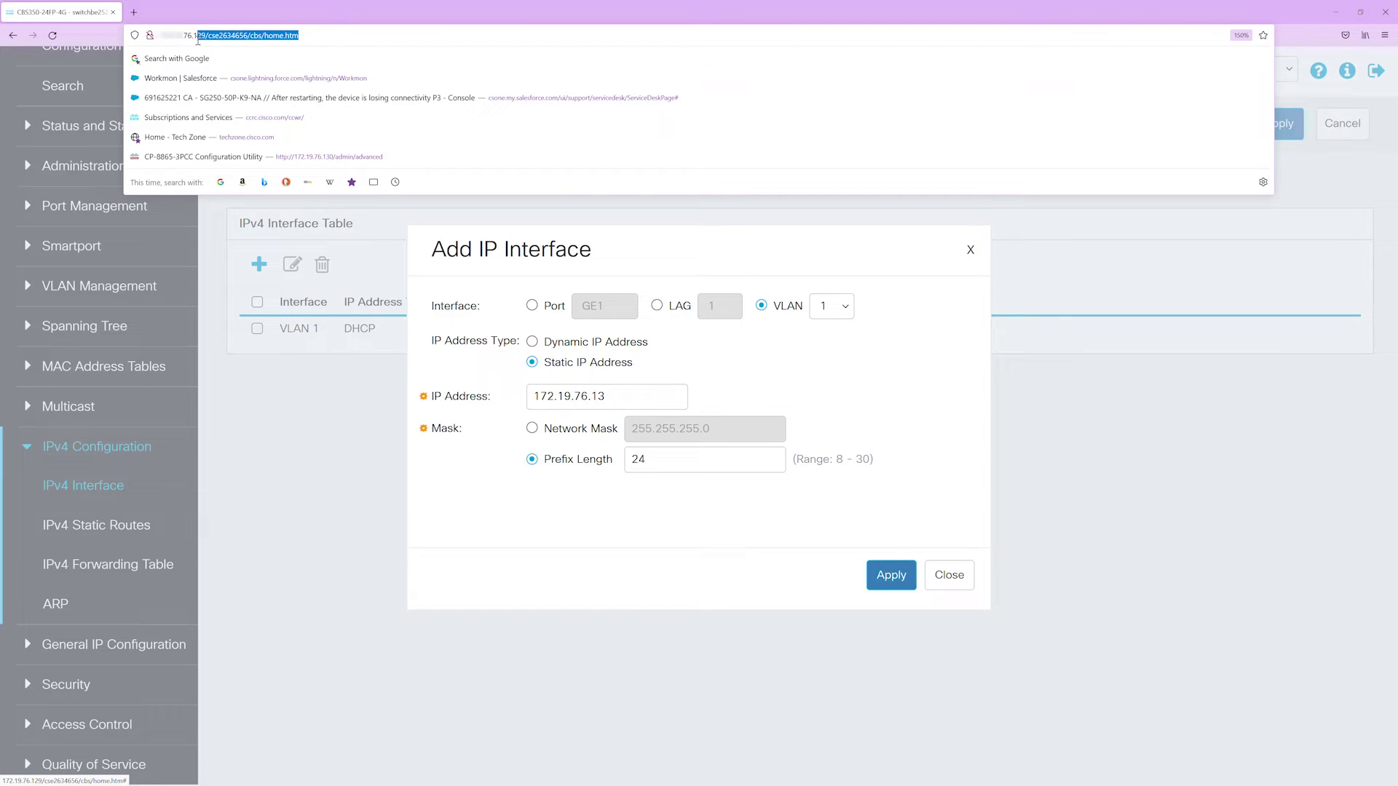
{"action": "type", "text": "3"}
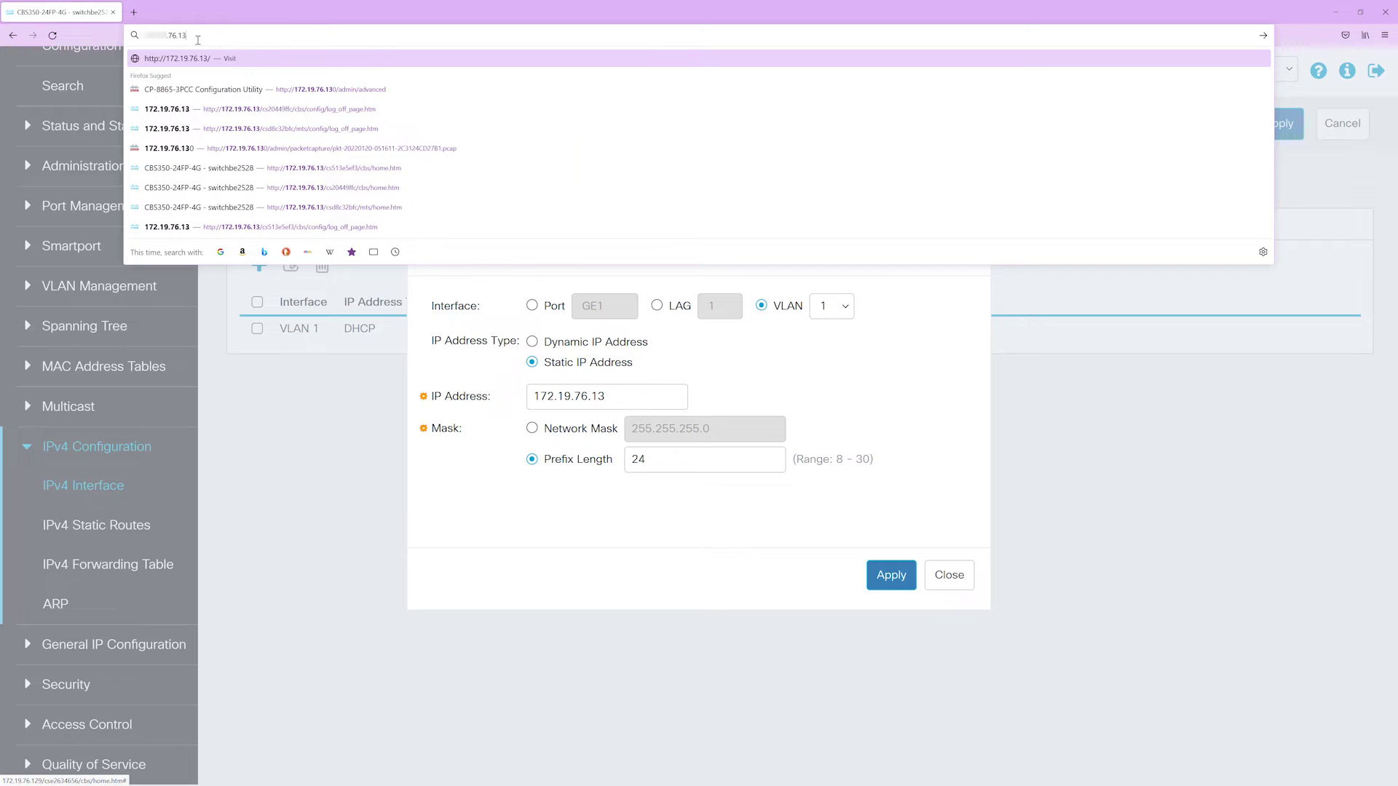
{"action": "key", "text": "Return"}
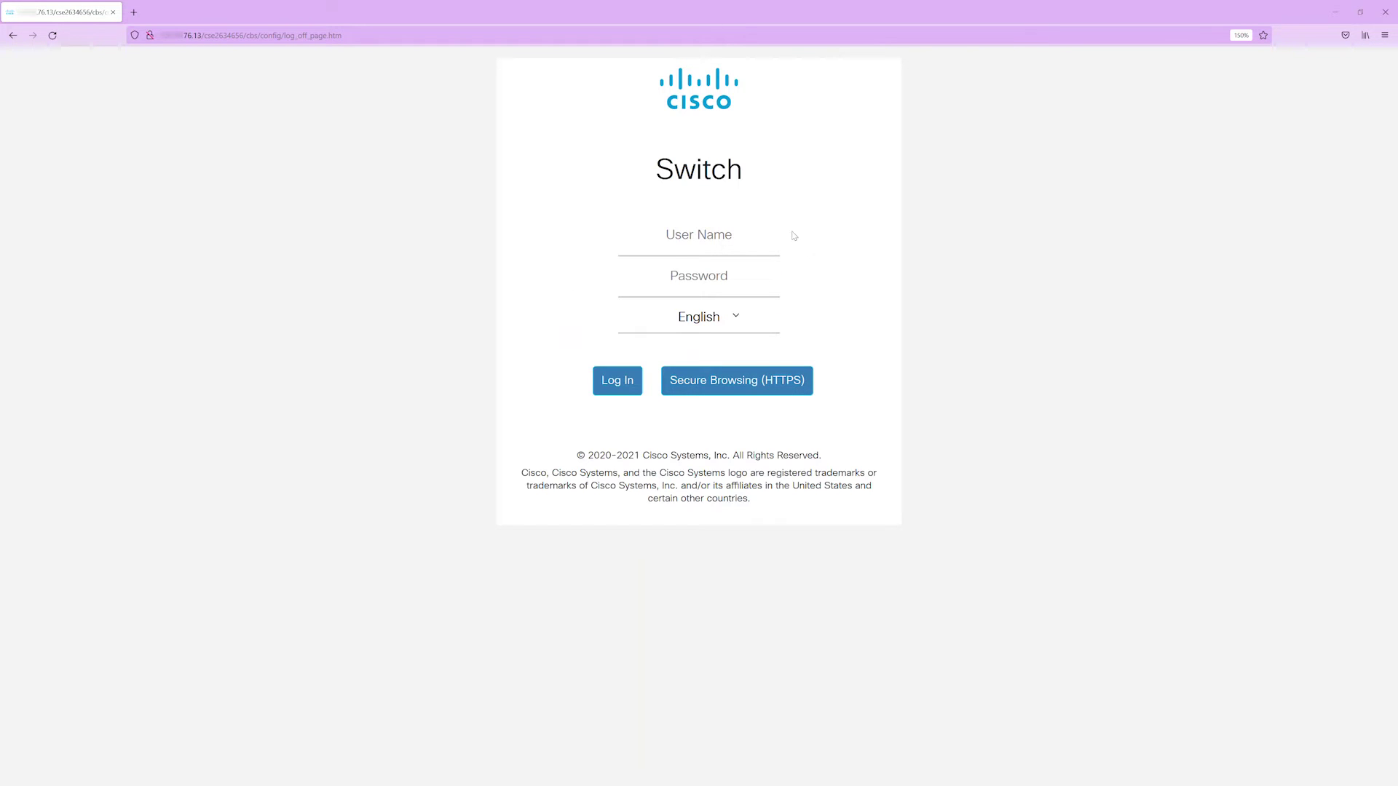
- Log back in as admin and go to the IPv4 Interface page
{"action": "left_click", "coordinate": [682, 241]}
{"action": "type", "text": "admin"}
{"action": "key", "text": "Tab"}
{"action": "key", "text": "Return"}
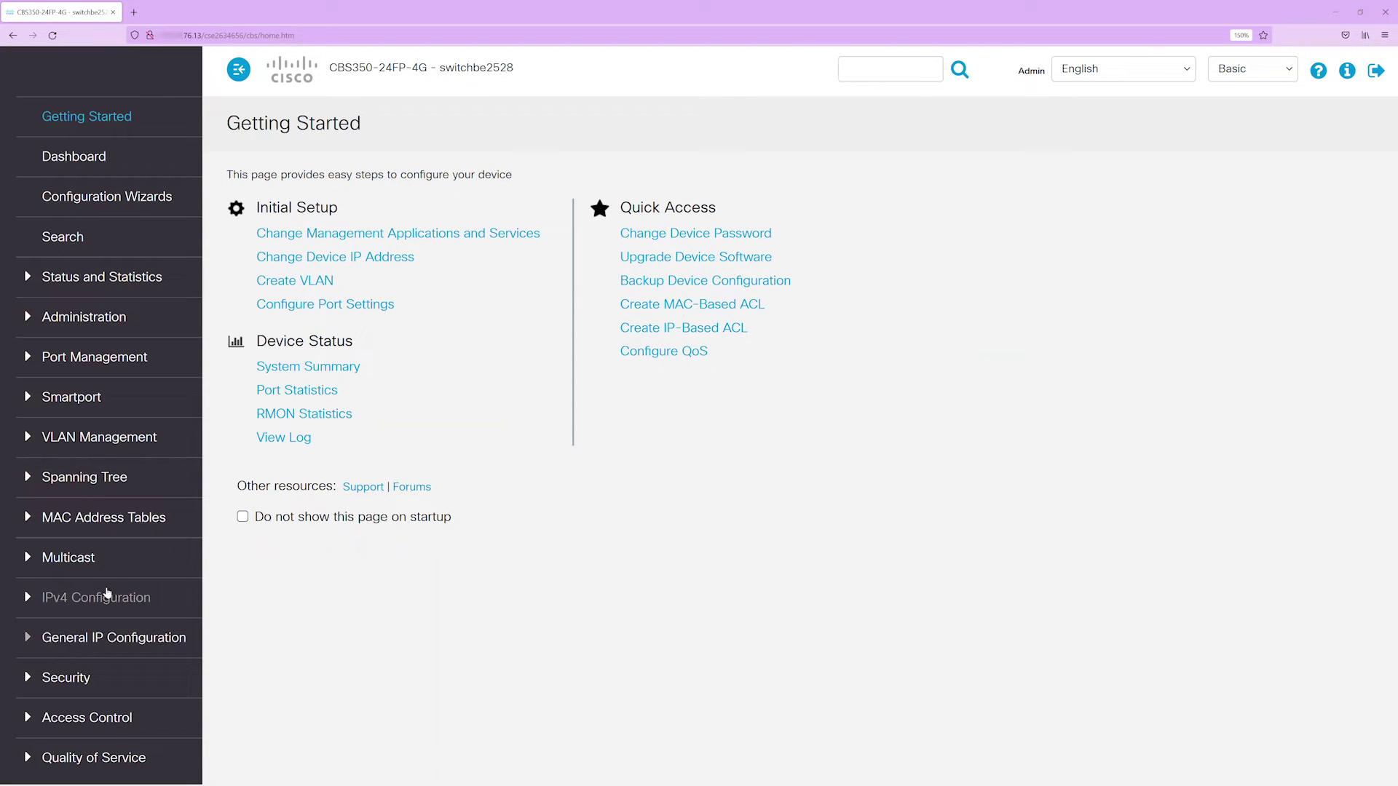
{"action": "left_click", "coordinate": [103, 594]}
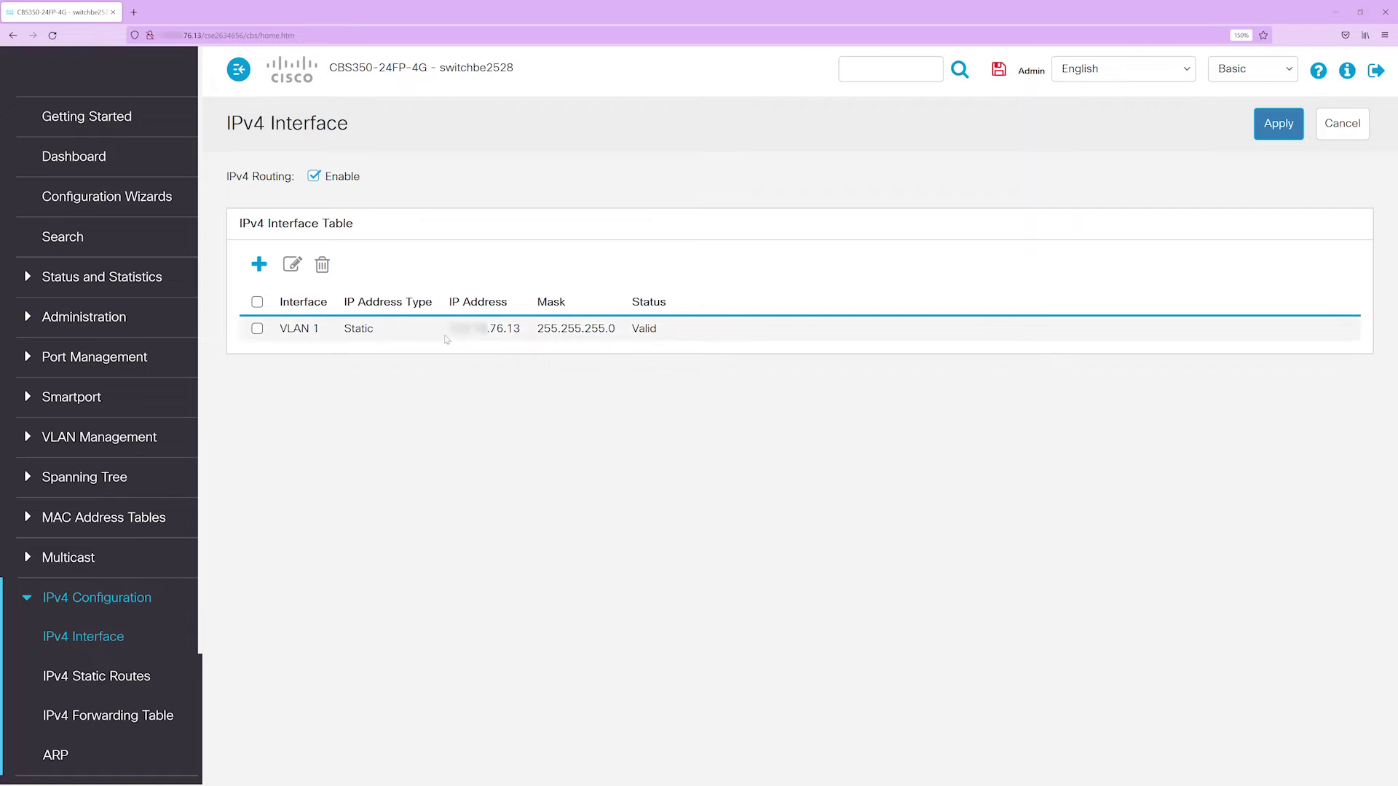
- Check VLAN 1's static .76.13 entry with mask 255.255.255.0 and status Valid
{"action": "left_click_drag", "start_coordinate": [451, 337], "coordinate": [523, 336]}
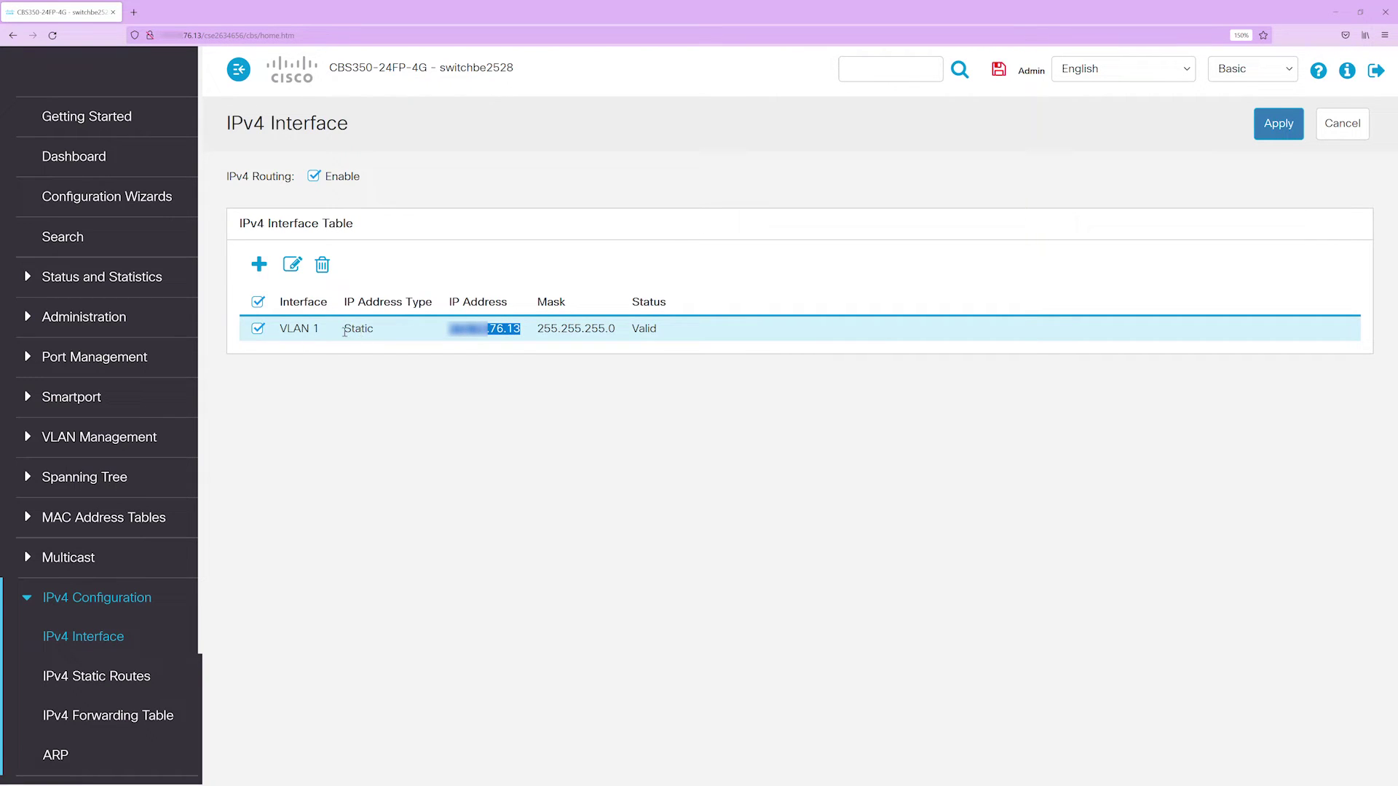
{"action": "left_click_drag", "start_coordinate": [344, 333], "coordinate": [373, 329]}
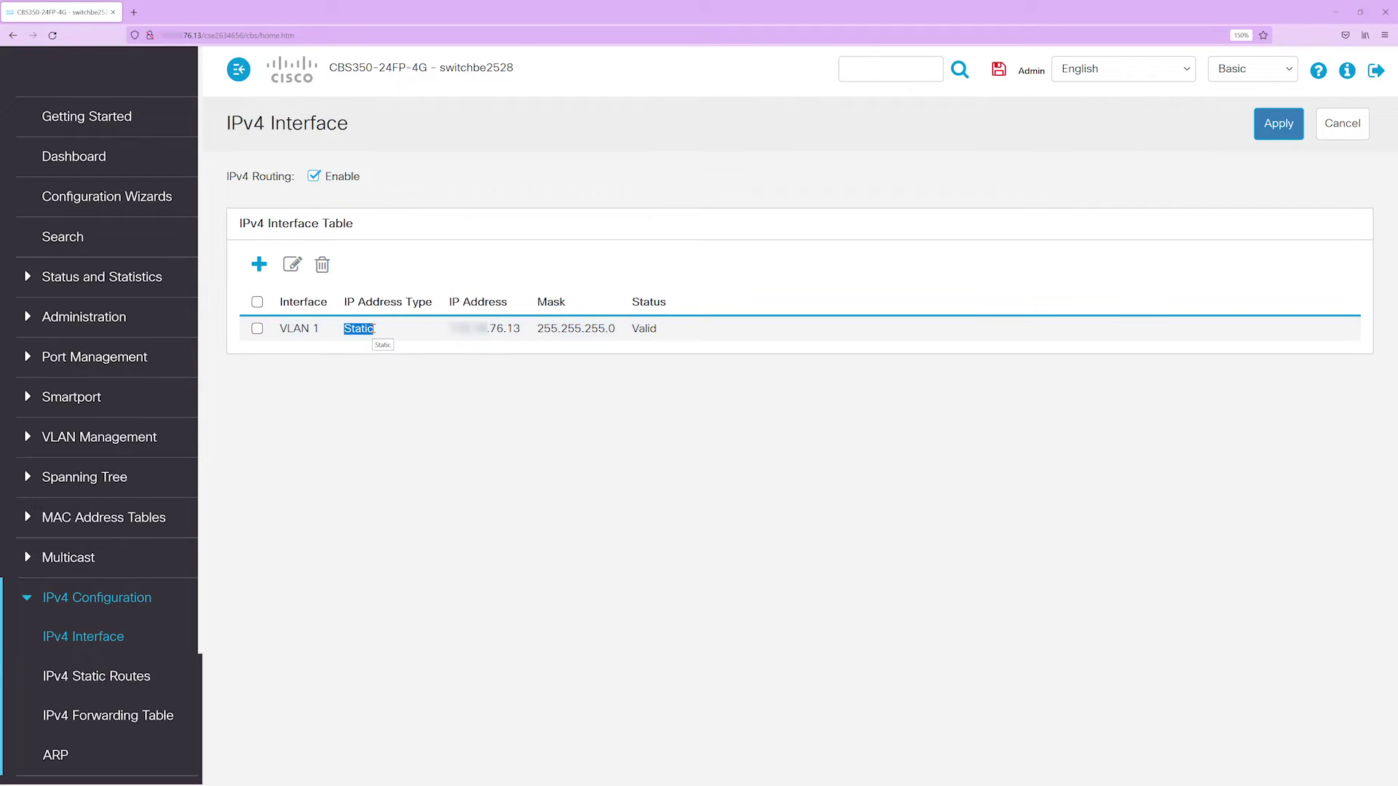
{"action": "left_click", "coordinate": [373, 329]}
{"action": "left_click", "coordinate": [373, 329]}
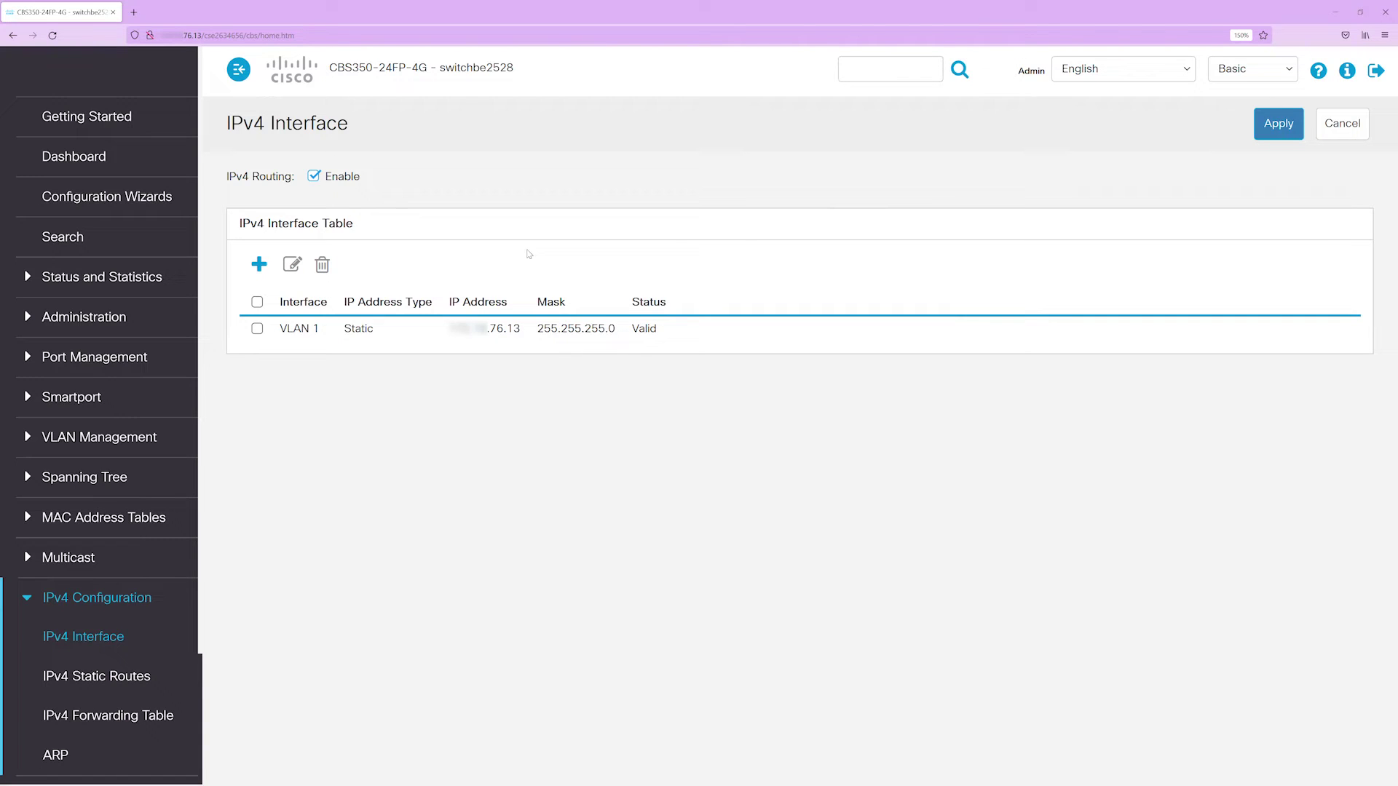
{"action": "left_click_drag", "start_coordinate": [522, 328], "coordinate": [447, 330]}
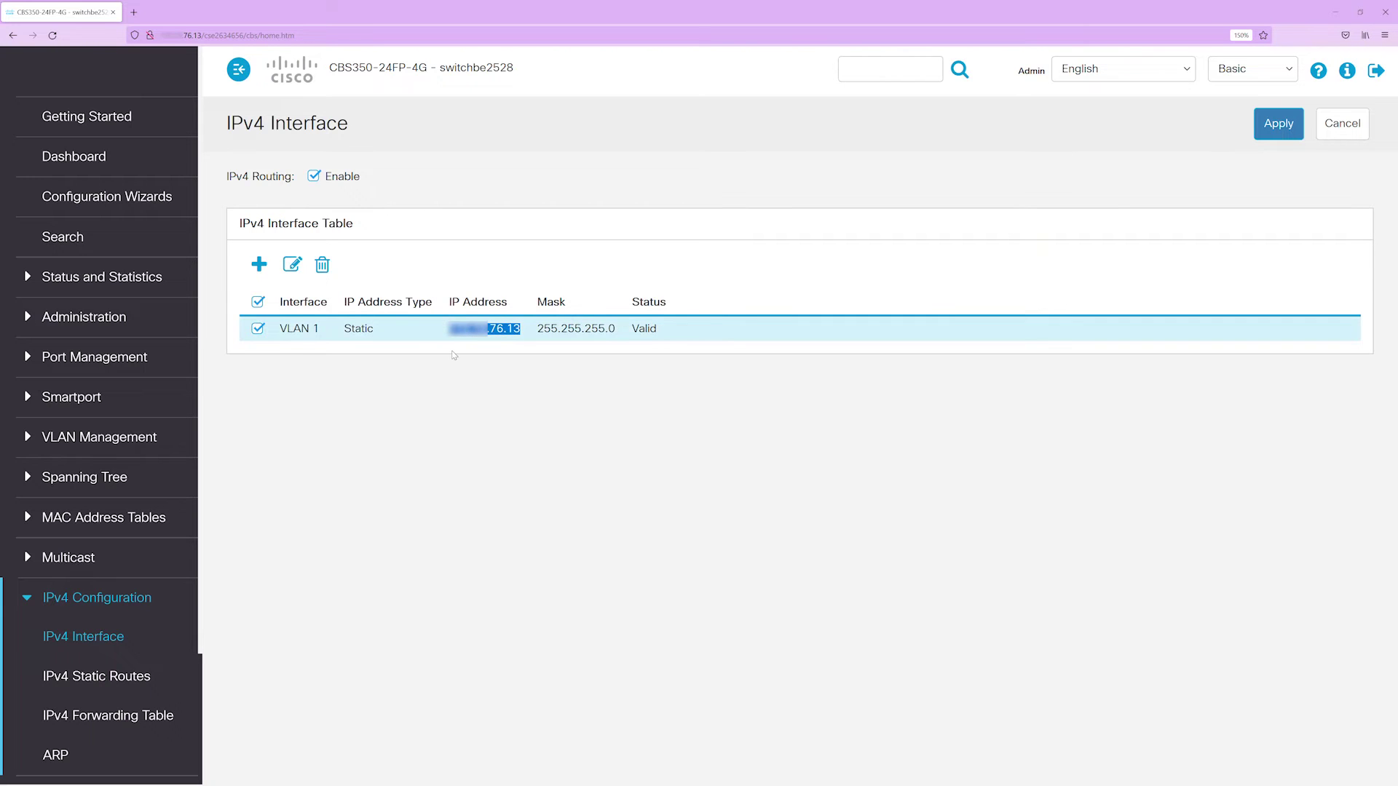
{"action": "left_click", "coordinate": [453, 354]}
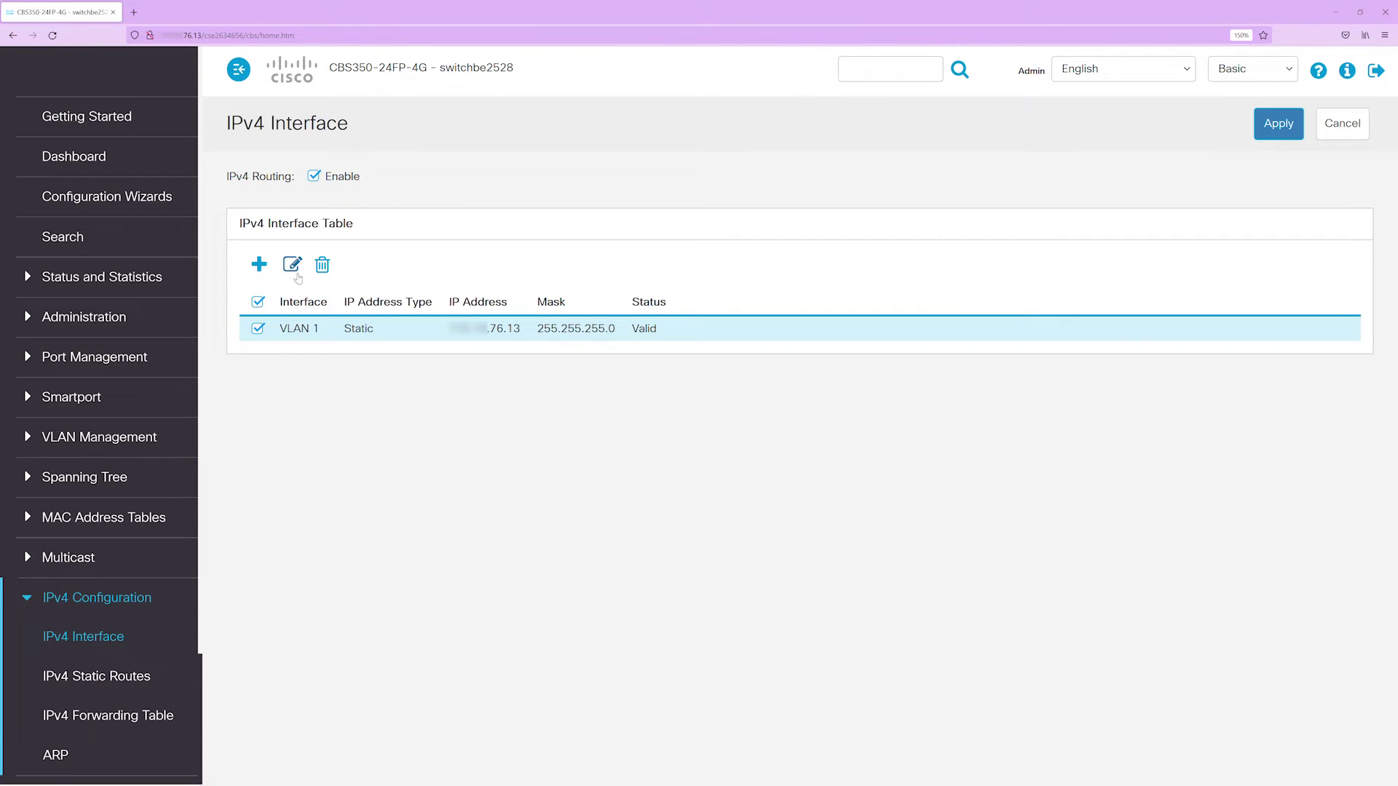
- Add a second static address, 192.168.1.13, to VLAN 1
{"action": "left_click", "coordinate": [259, 265]}
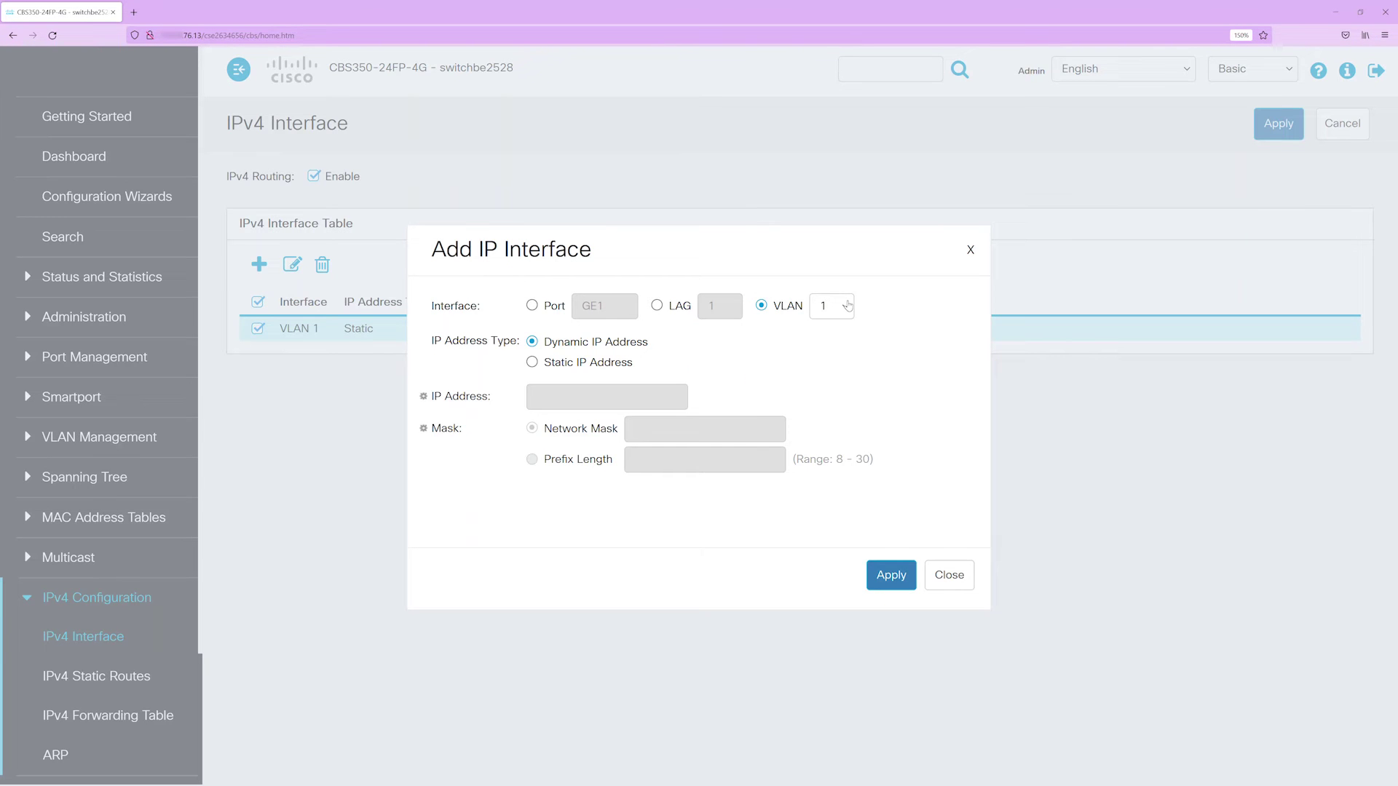
{"action": "left_click", "coordinate": [532, 362]}
{"action": "left_click", "coordinate": [565, 403]}
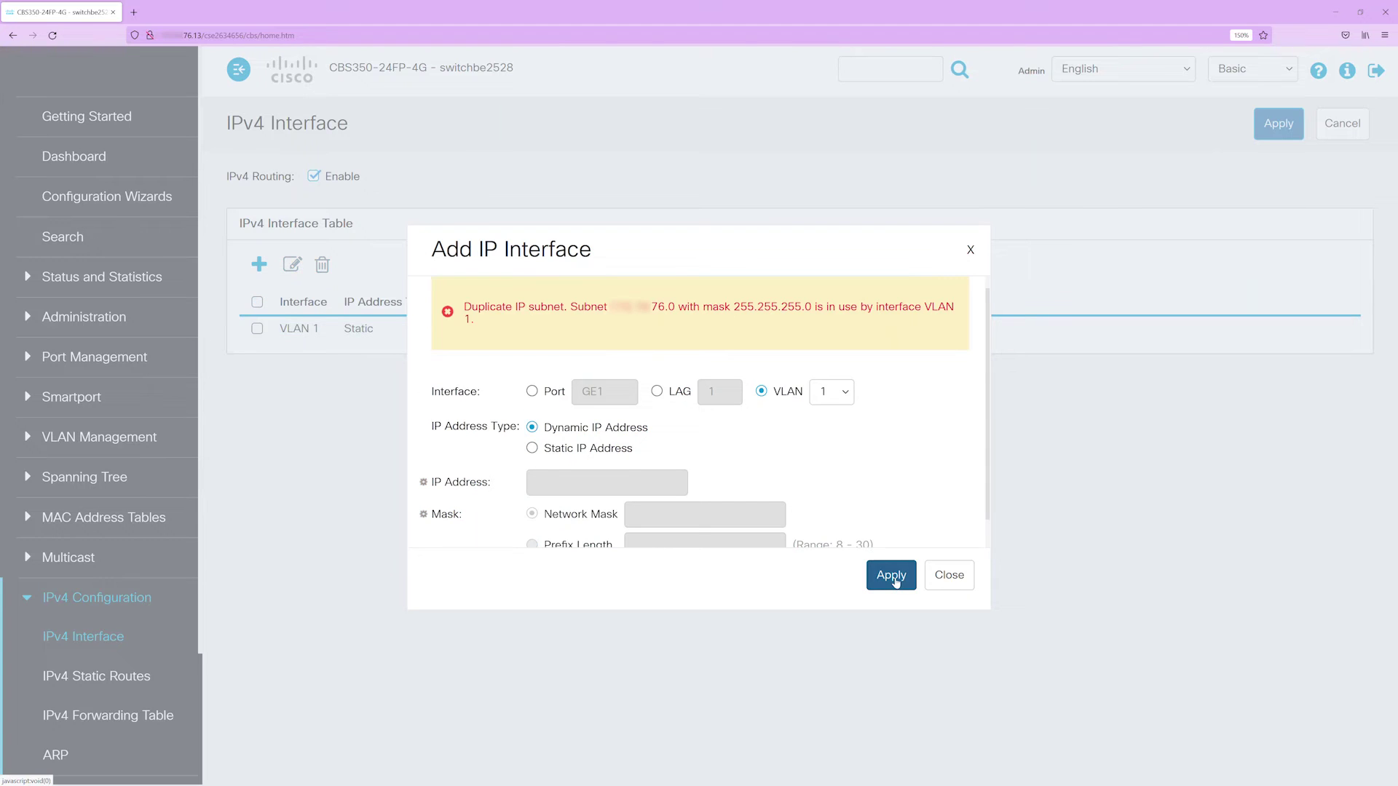
{"action": "left_click", "coordinate": [532, 448]}
{"action": "left_click", "coordinate": [554, 483]}
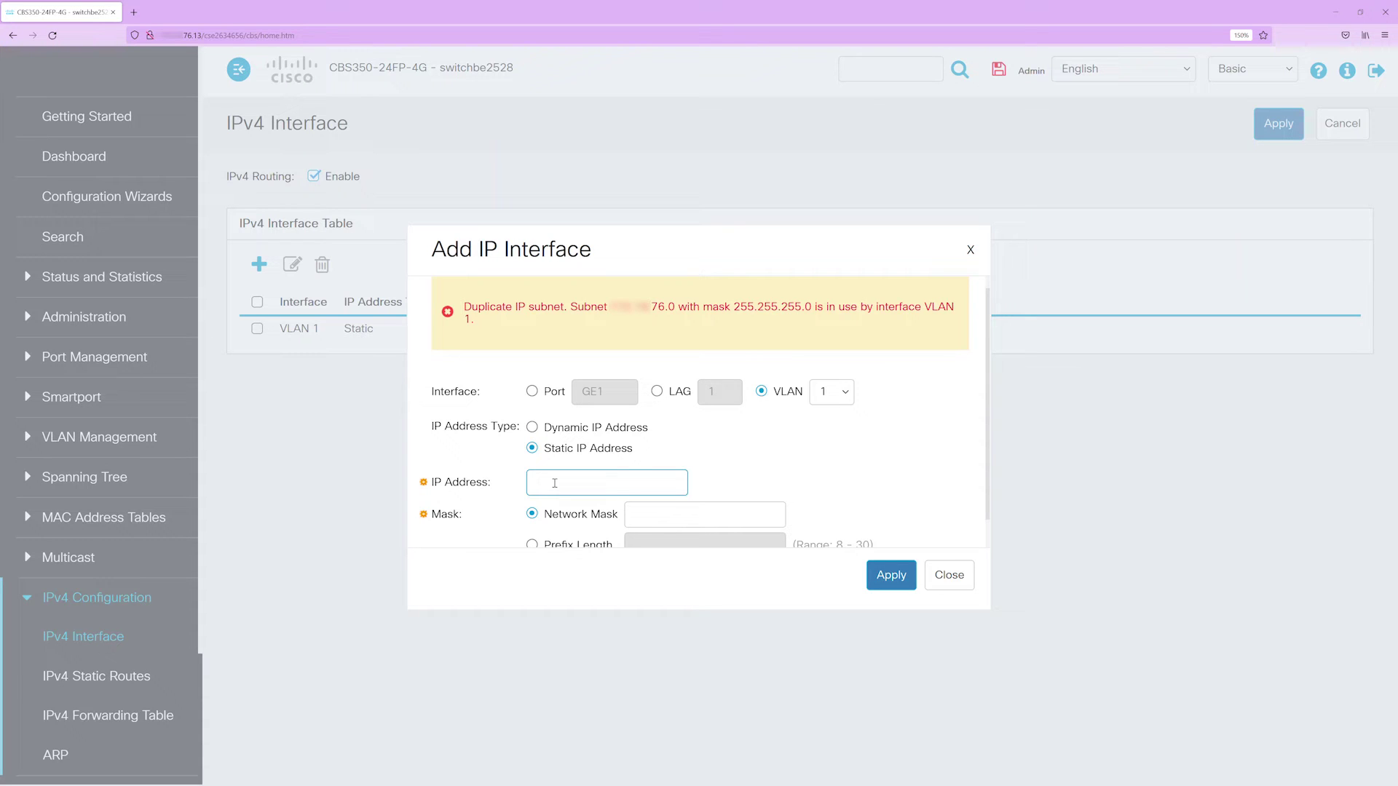
{"action": "type", "text": "192.168.1.13"}
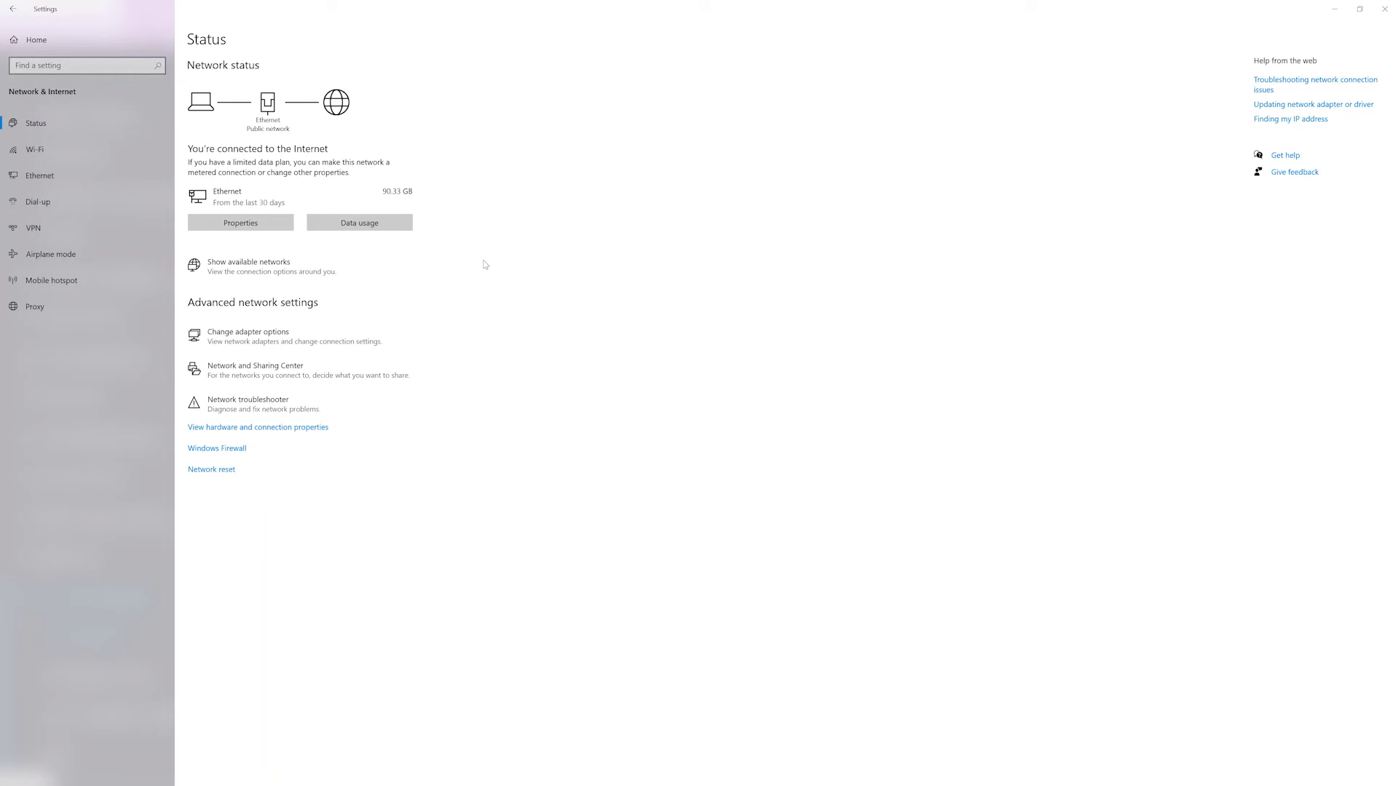
{"action": "left_click", "coordinate": [250, 334]}
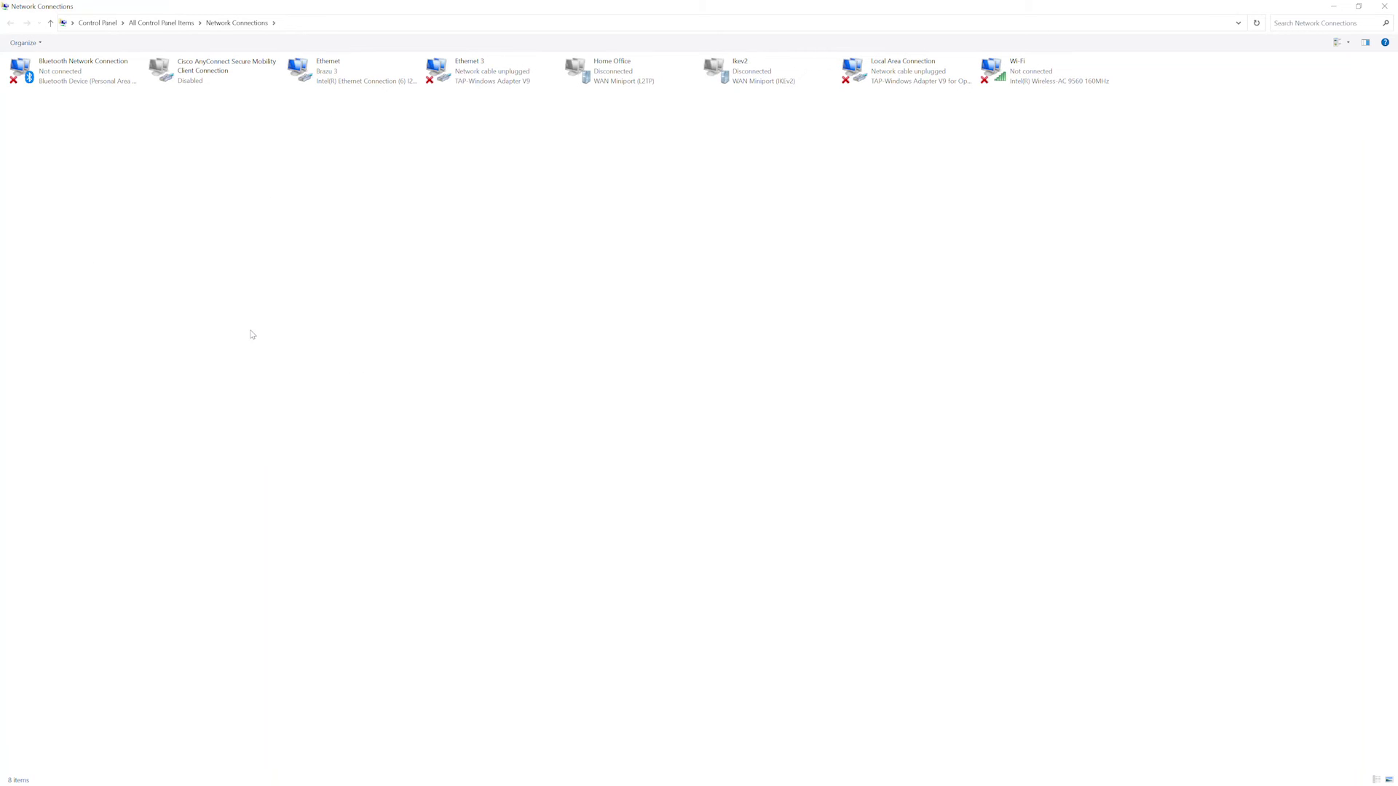
- Give the PC's Ethernet adapter static IPv4 192.168.1.10 with mask 255.255.255.0
{"action": "right_click", "coordinate": [328, 76]}
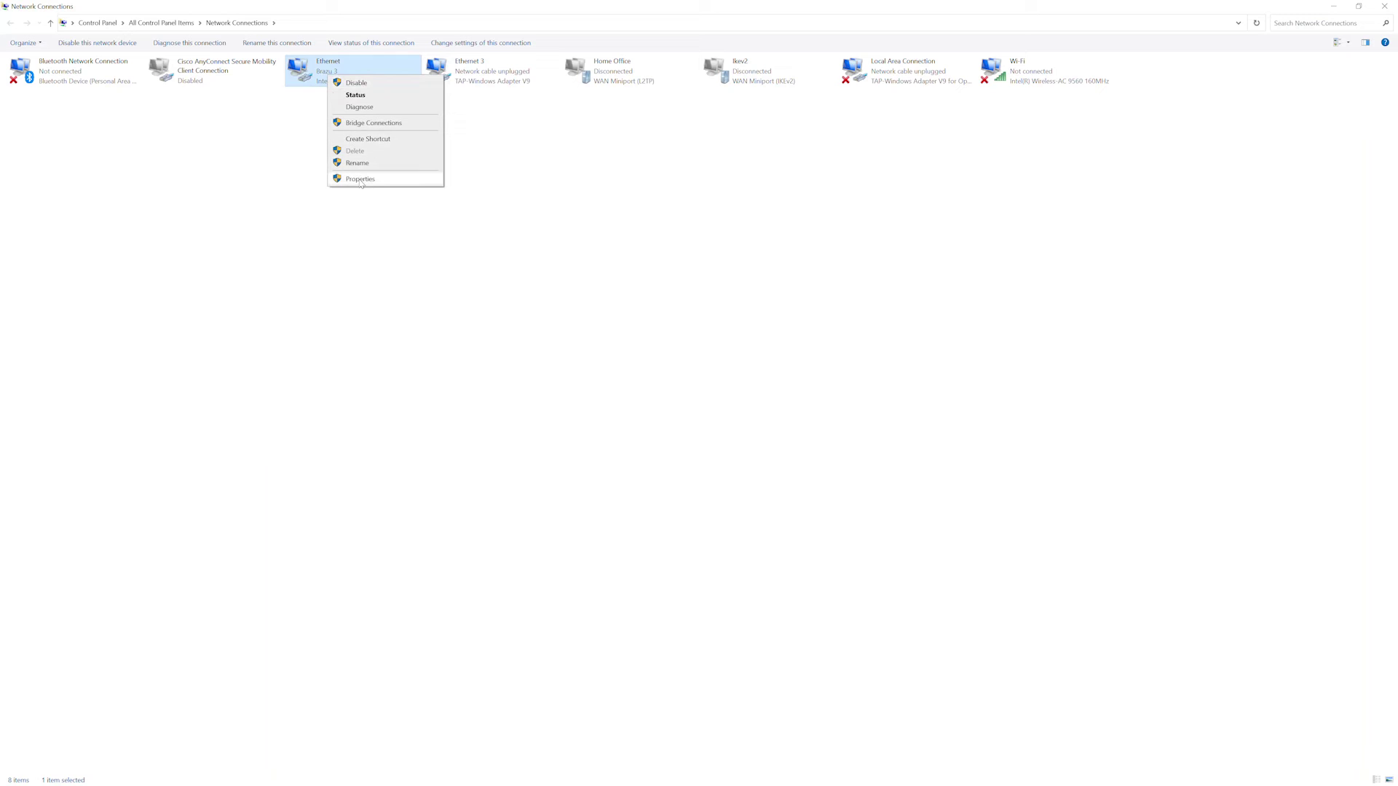
{"action": "left_click", "coordinate": [360, 179]}
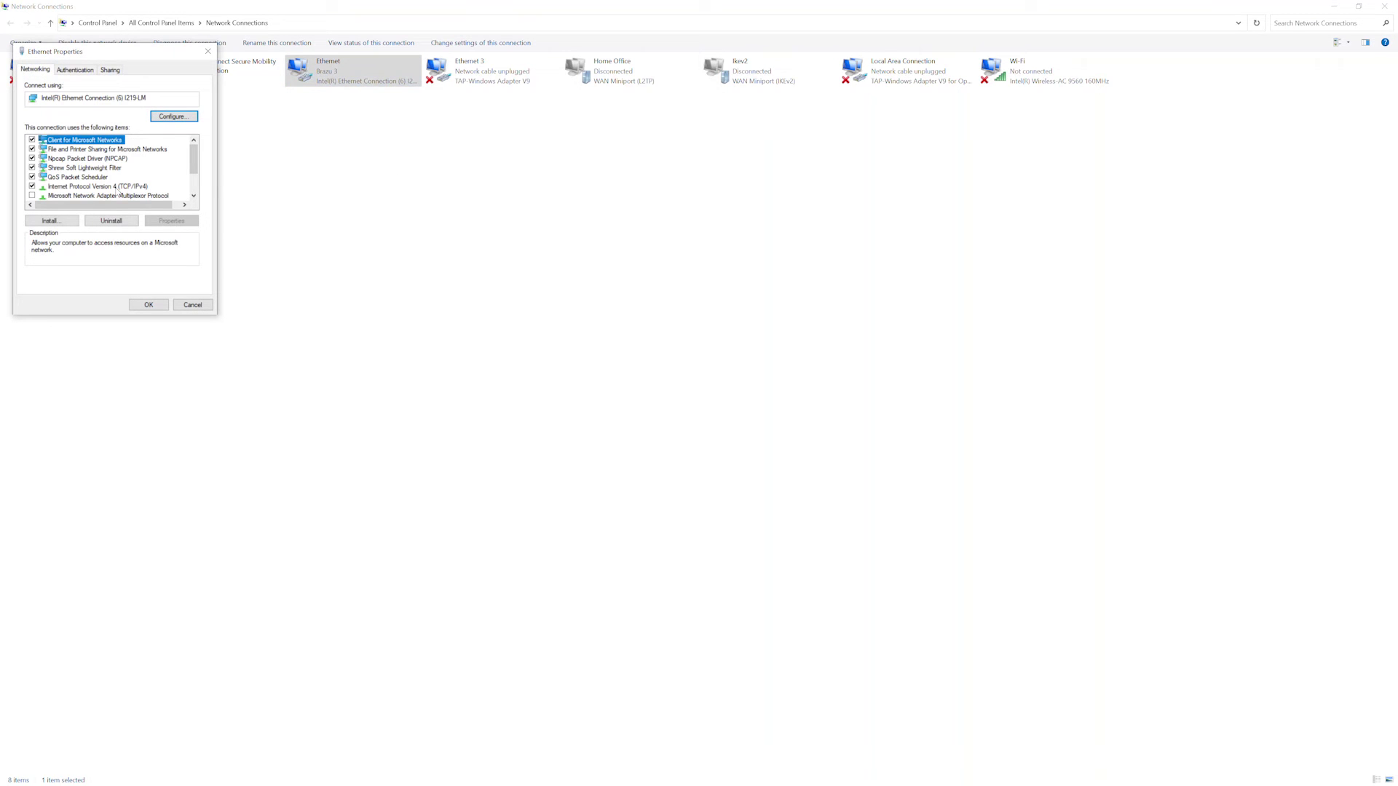
{"action": "double_click", "coordinate": [96, 187]}
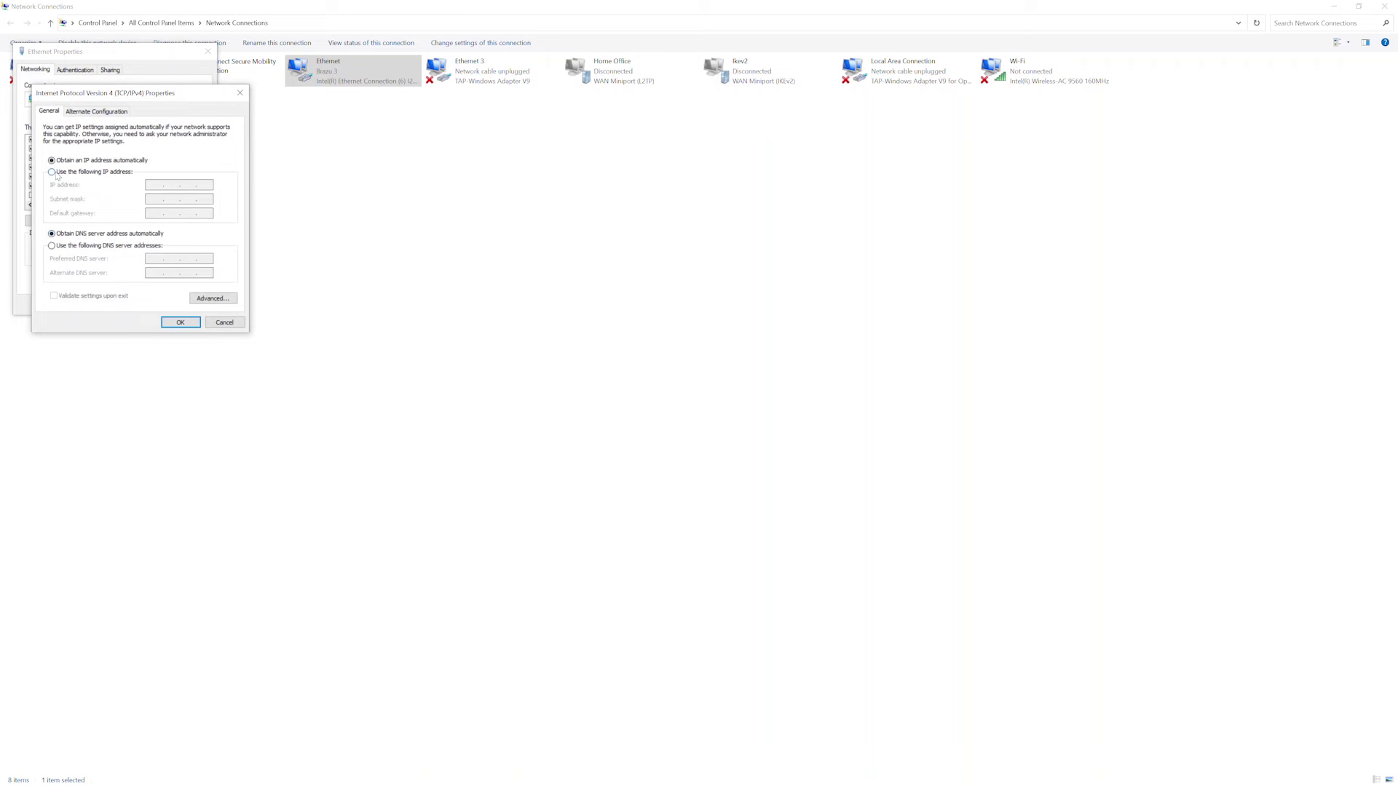
{"action": "left_click", "coordinate": [54, 173]}
{"action": "left_click", "coordinate": [147, 183]}
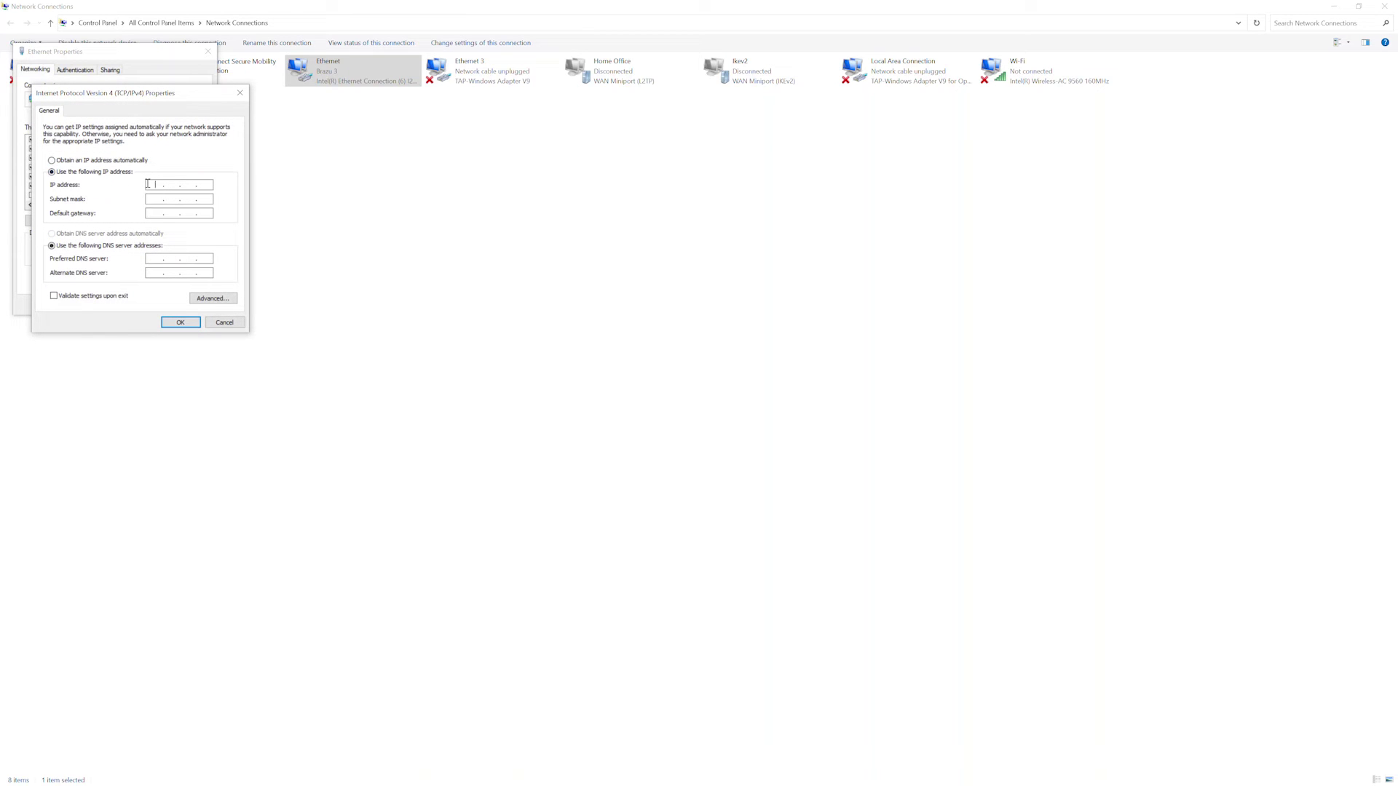
{"action": "type", "text": "192.168.1.10"}
{"action": "key", "text": "Tab"}
{"action": "left_click", "coordinate": [180, 322]}
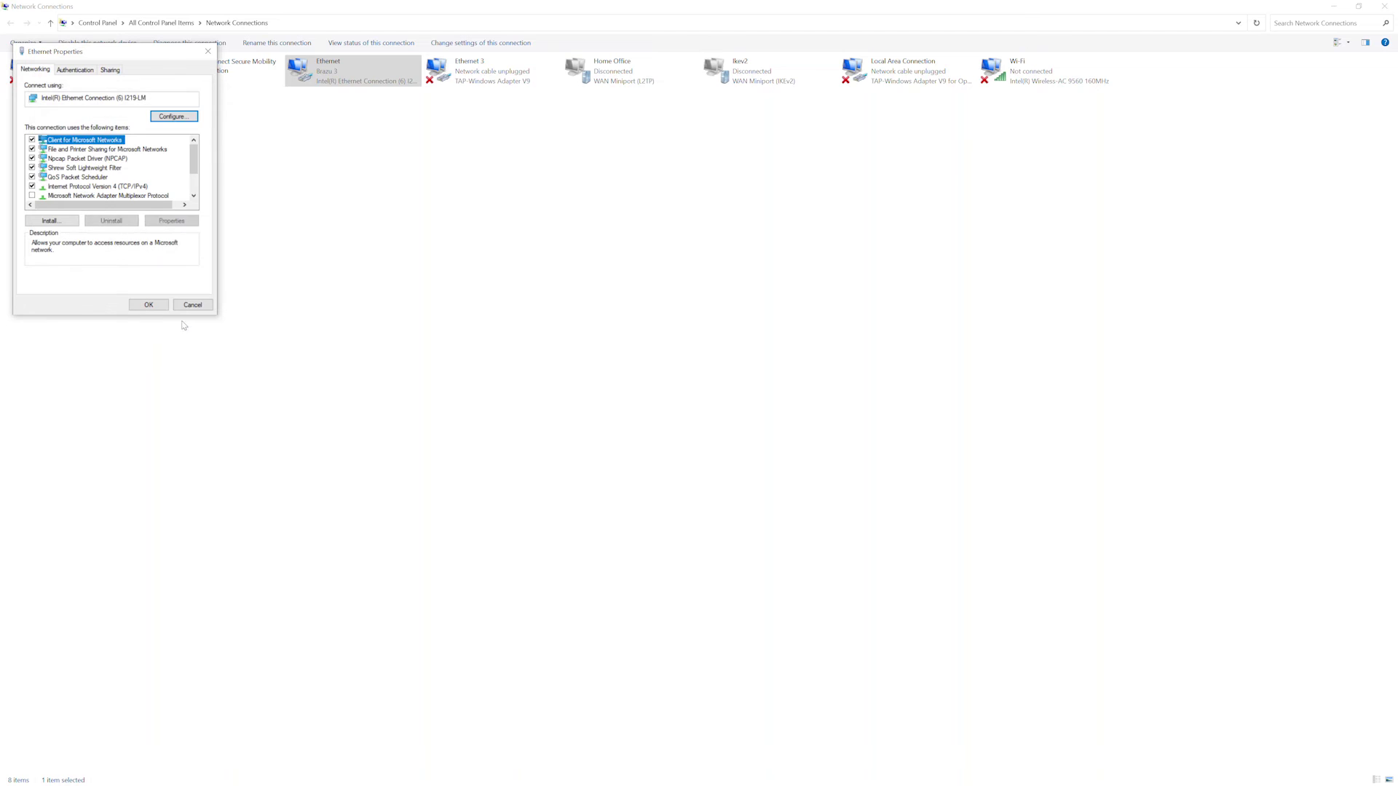
- Apply the Ethernet settings and verify 192.168.1.10 with ipconfig
{"action": "left_click", "coordinate": [150, 305]}
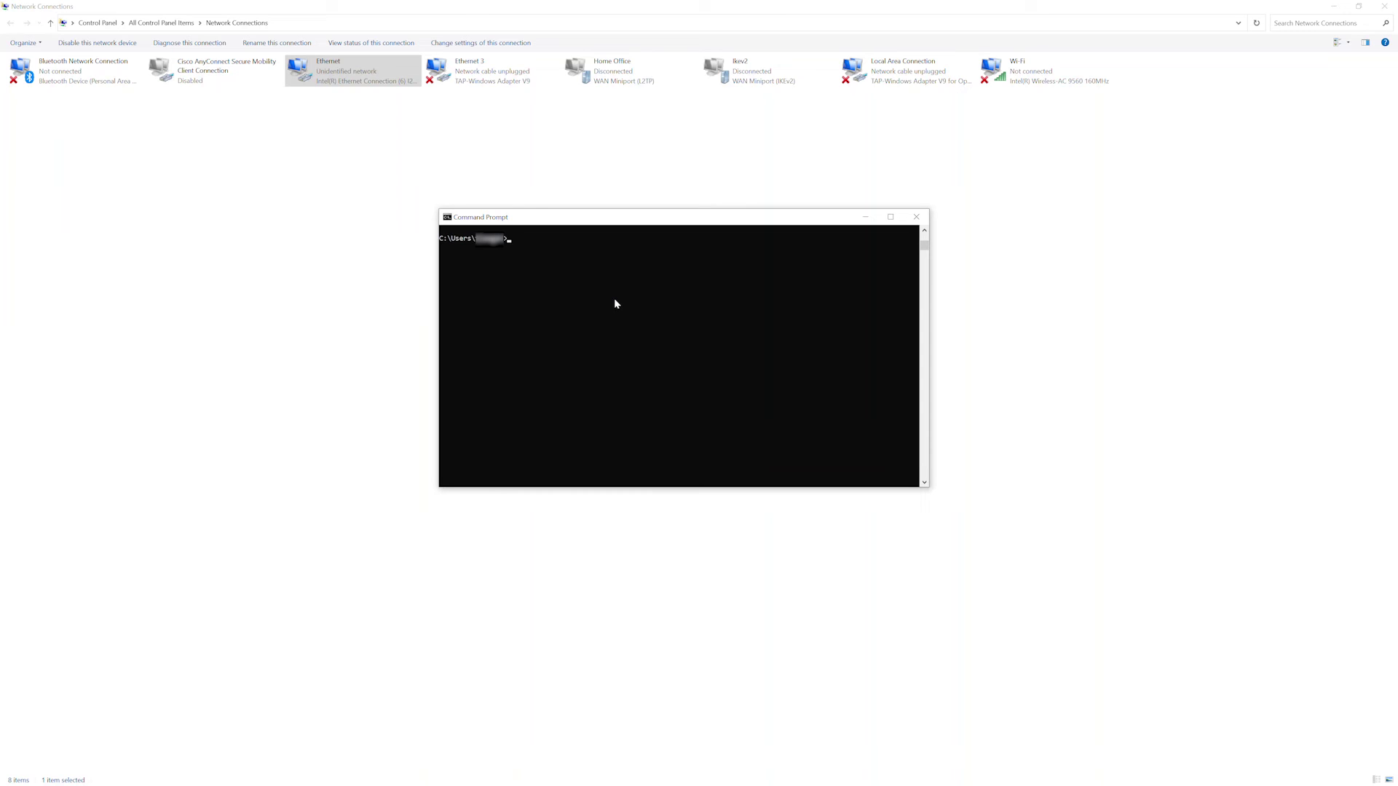
{"action": "type", "text": "ipconfig"}
{"action": "key", "text": "Return"}
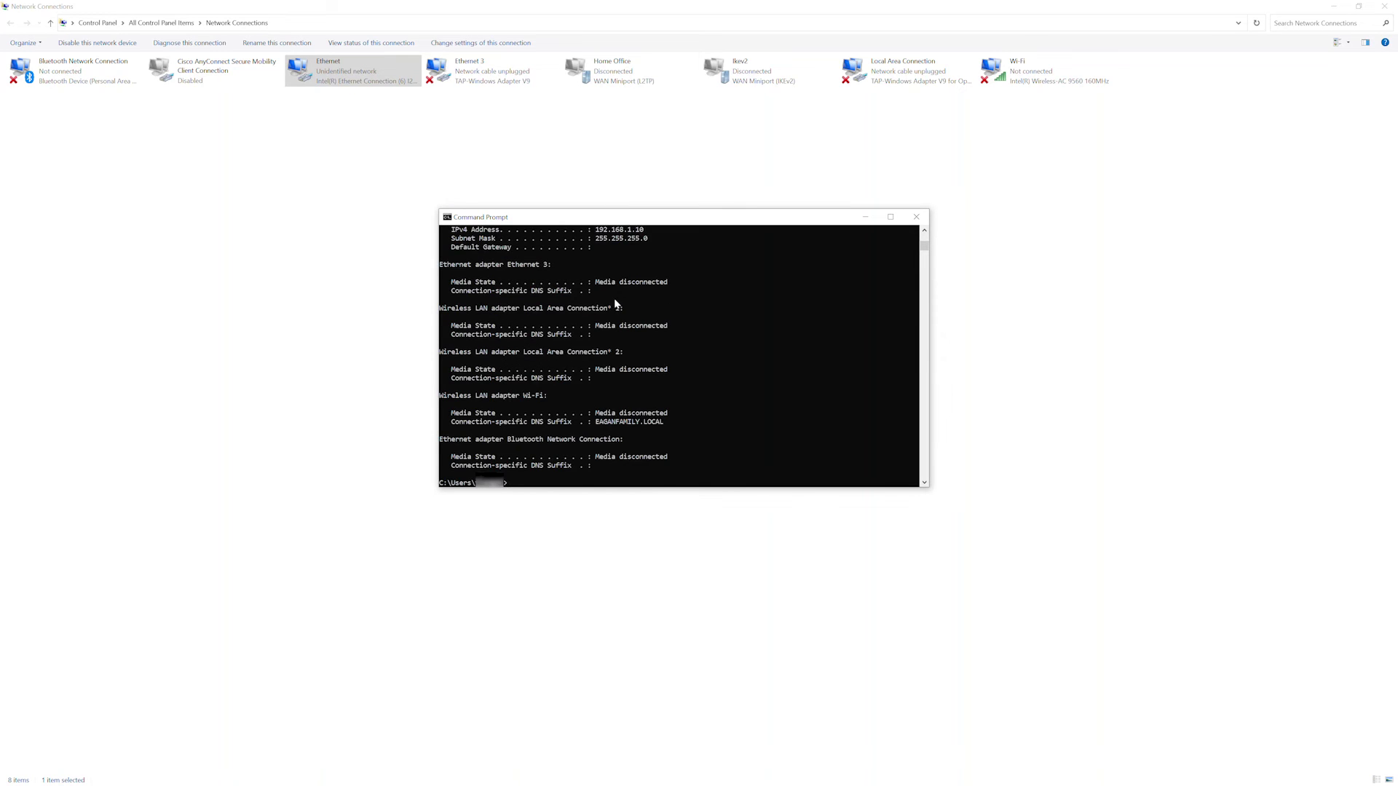
{"action": "scroll", "coordinate": [613, 303], "scroll_direction": "up", "scroll_amount": 2}
{"action": "left_click_drag", "start_coordinate": [642, 283], "coordinate": [600, 289]}
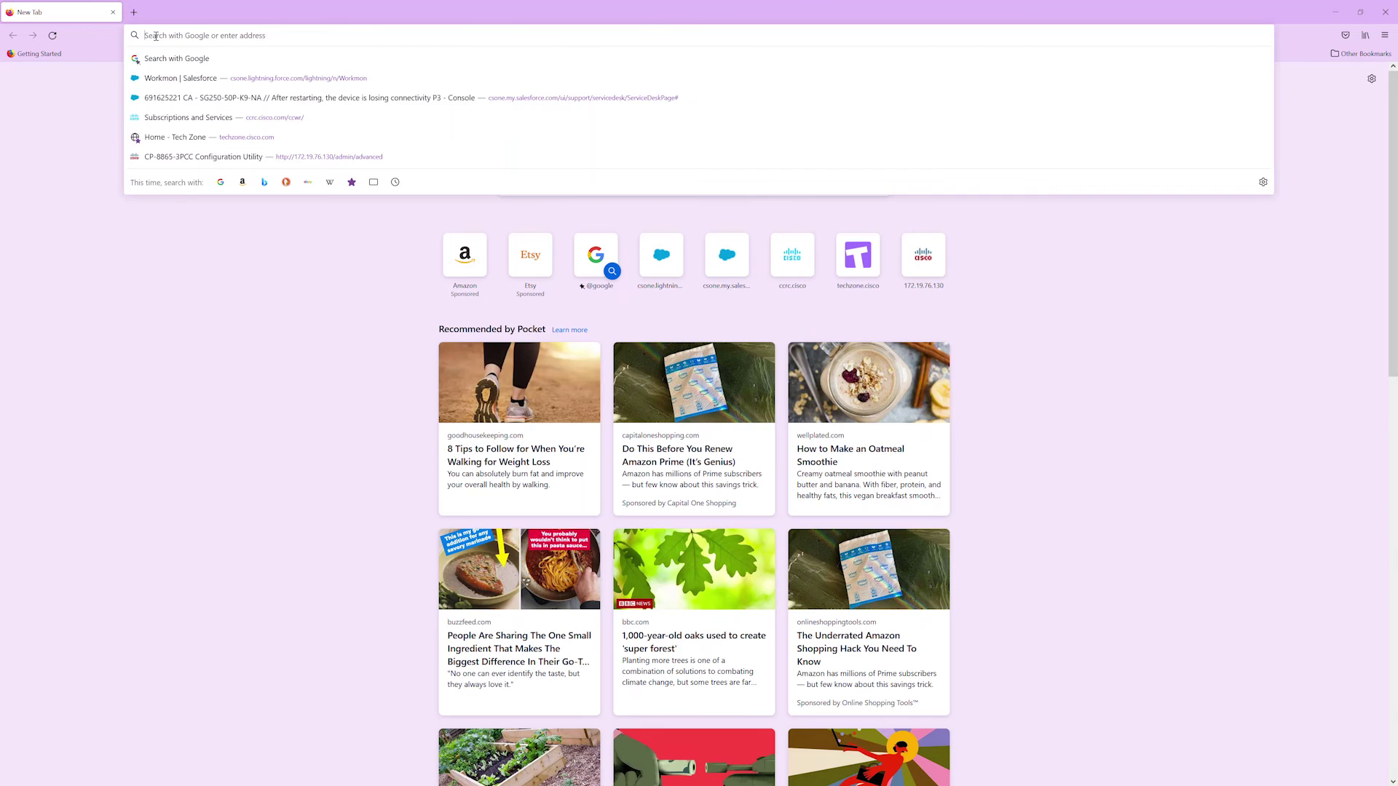
- Reconnect to the switch at 192.168.1.13 and open the IPv4 Interface page
{"action": "type", "text": "192.168.1.13"}
{"action": "key", "text": "Return"}
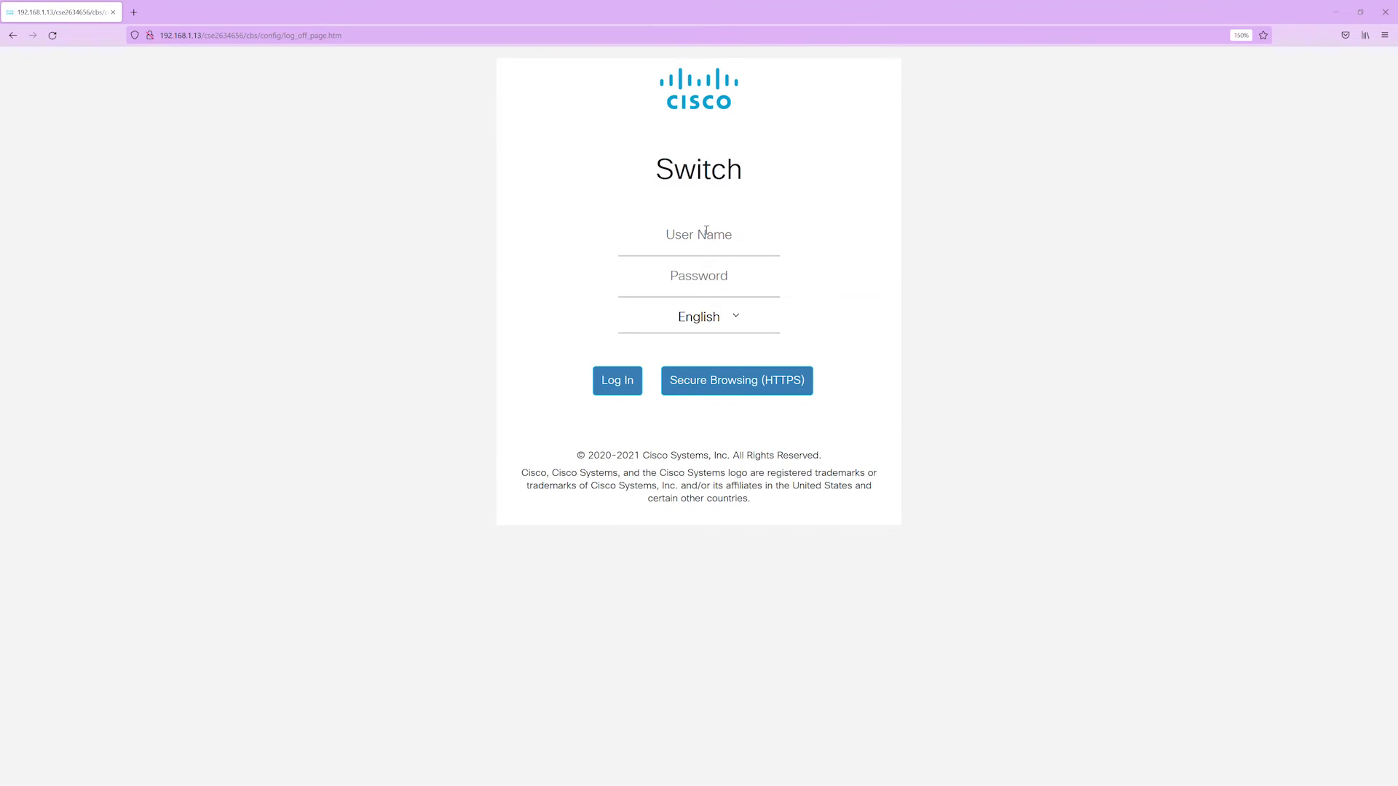
{"action": "left_click", "coordinate": [706, 231]}
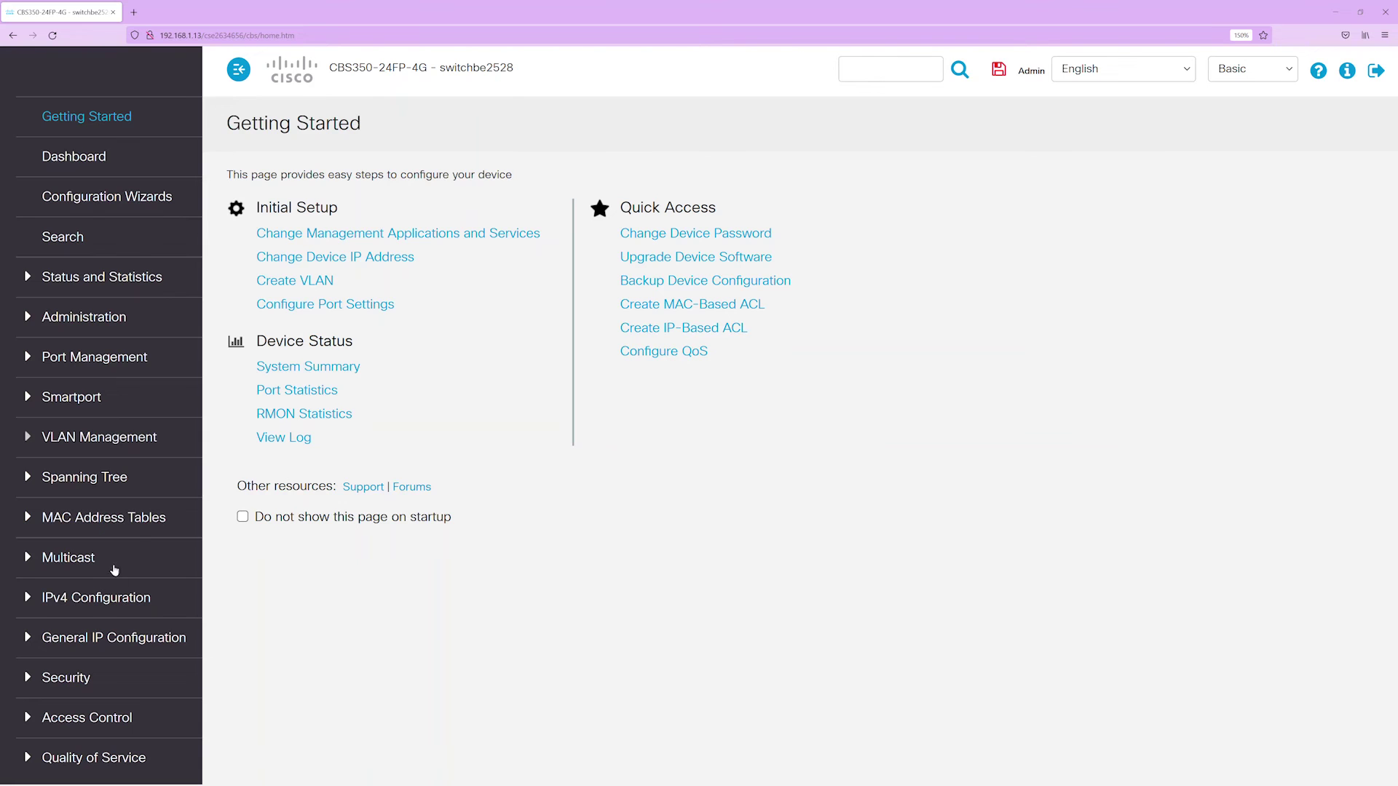
{"action": "left_click", "coordinate": [120, 597]}
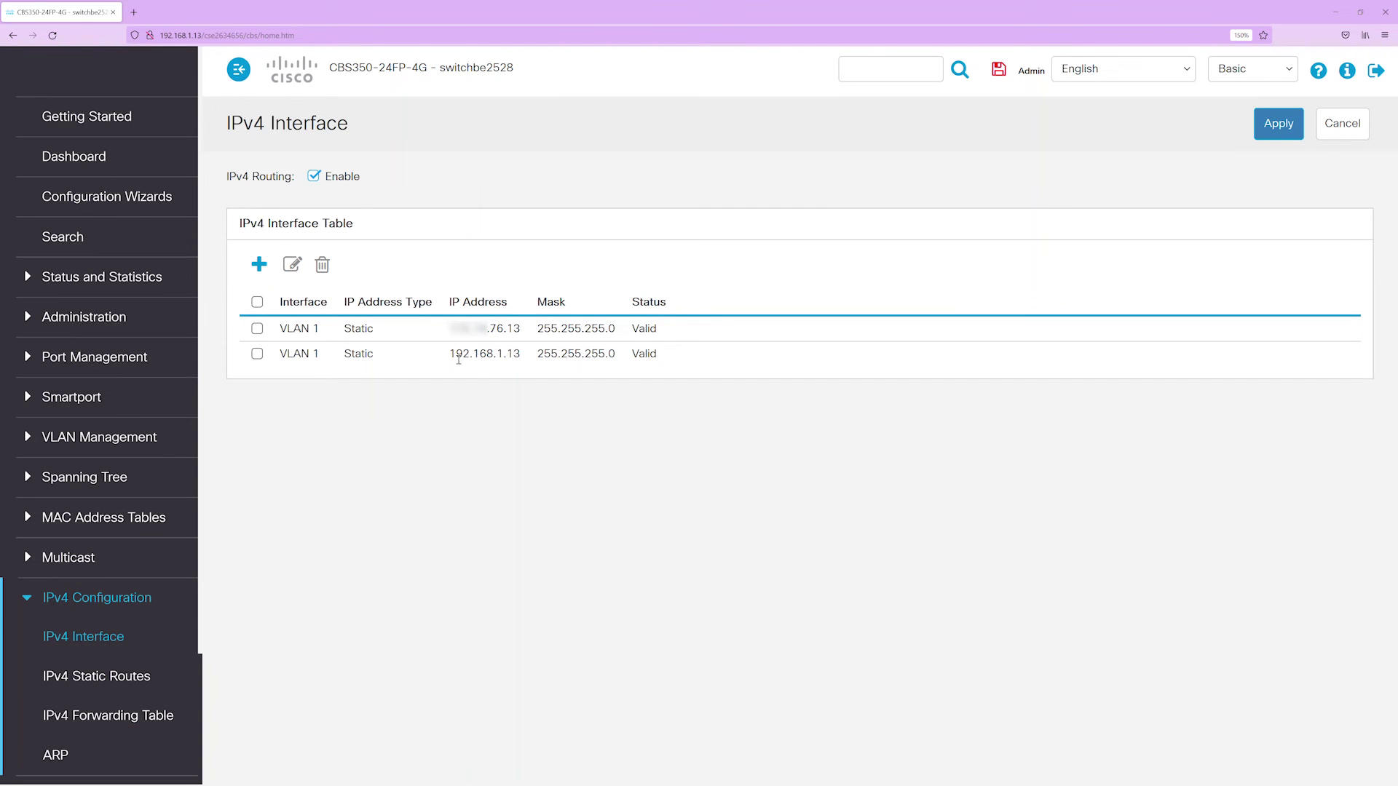
- Delete VLAN 1's .76.13 address entry, keeping 192.168.1.13
{"action": "left_click_drag", "start_coordinate": [450, 354], "coordinate": [522, 355]}
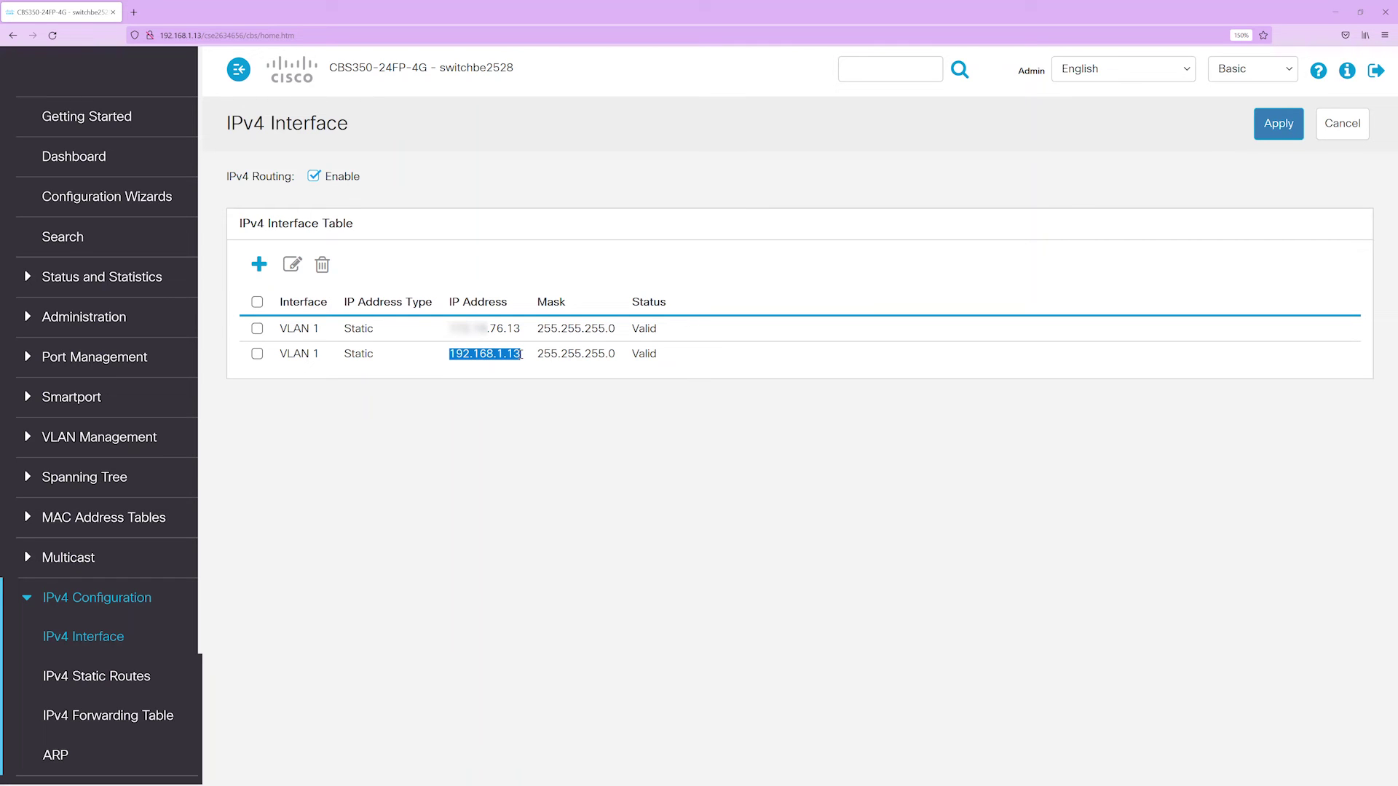
{"action": "left_click", "coordinate": [257, 354]}
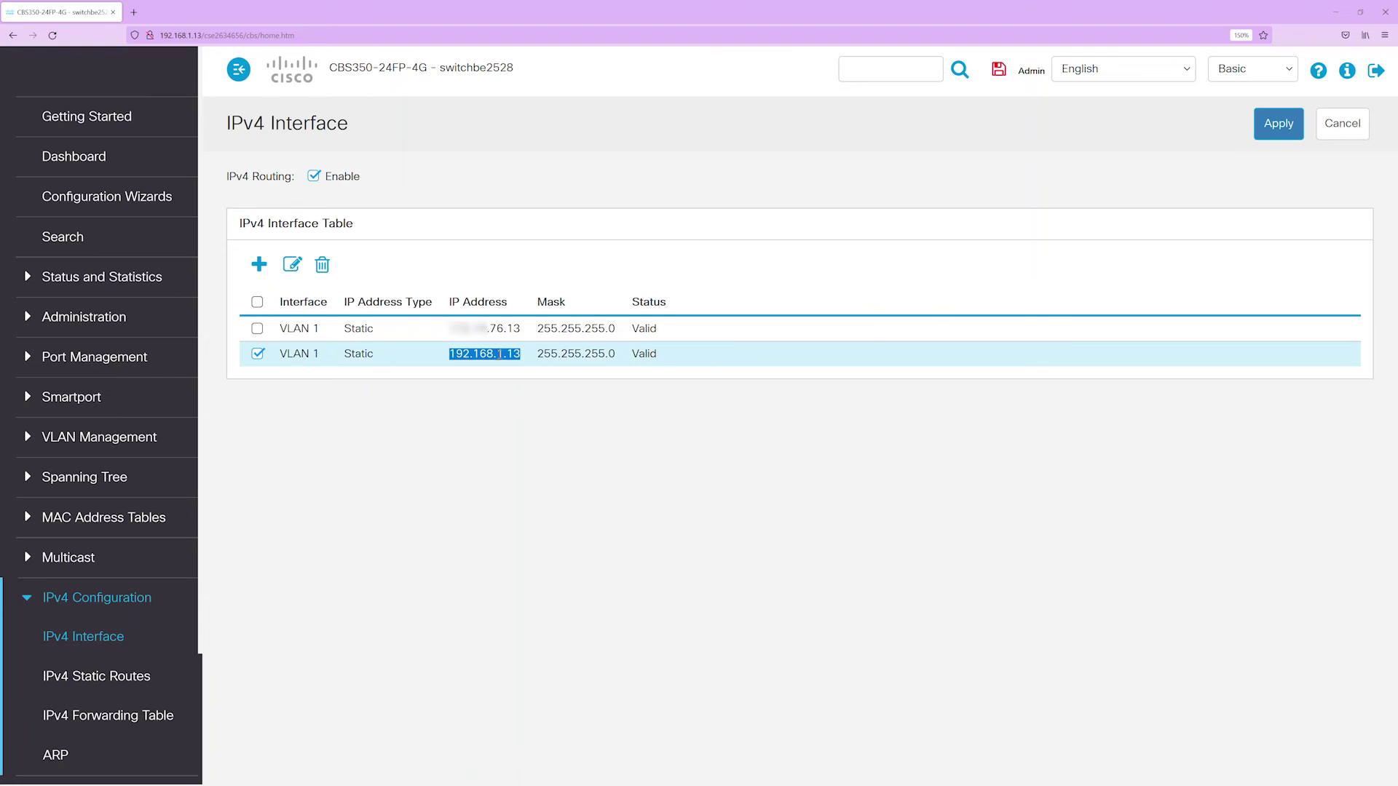
{"action": "left_click", "coordinate": [257, 329]}
{"action": "left_click", "coordinate": [257, 354]}
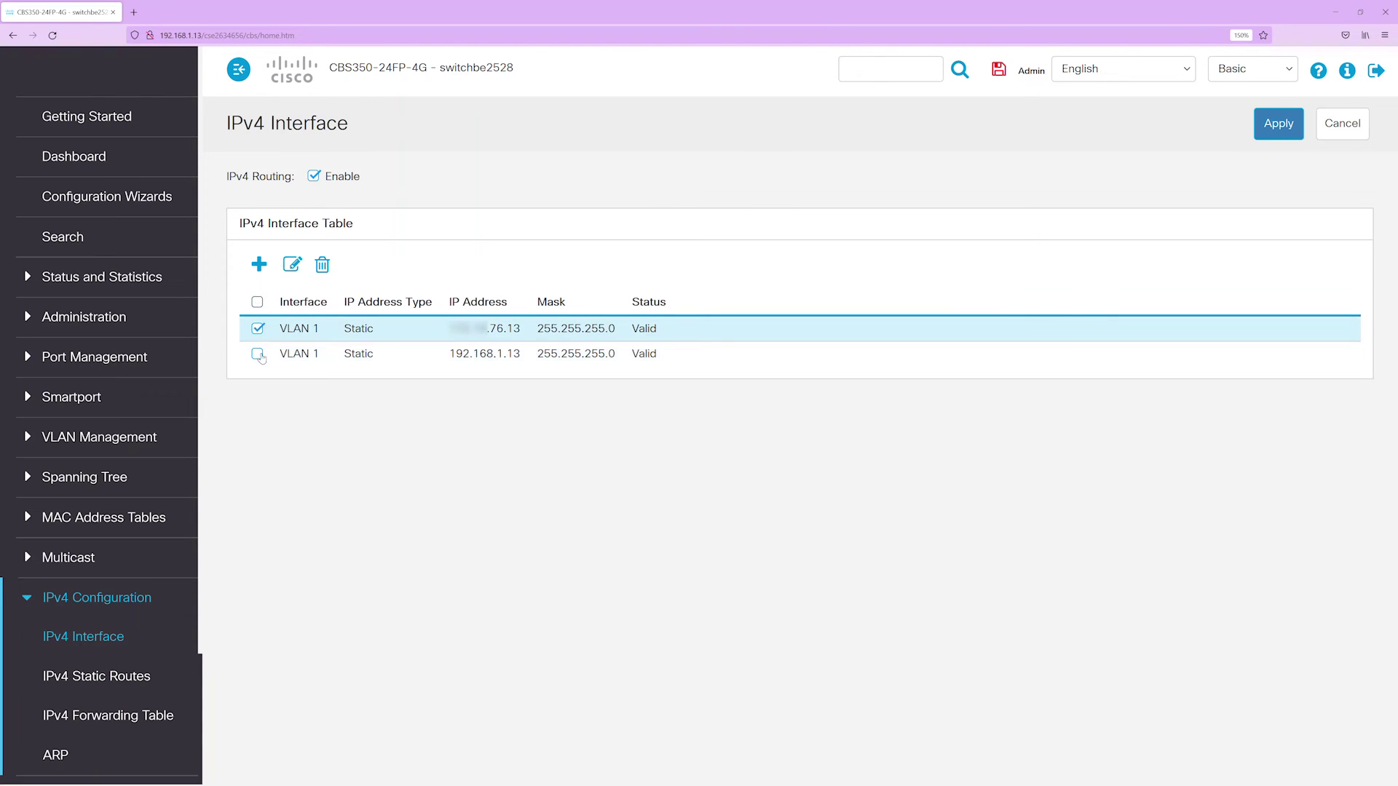
{"action": "left_click", "coordinate": [321, 266]}
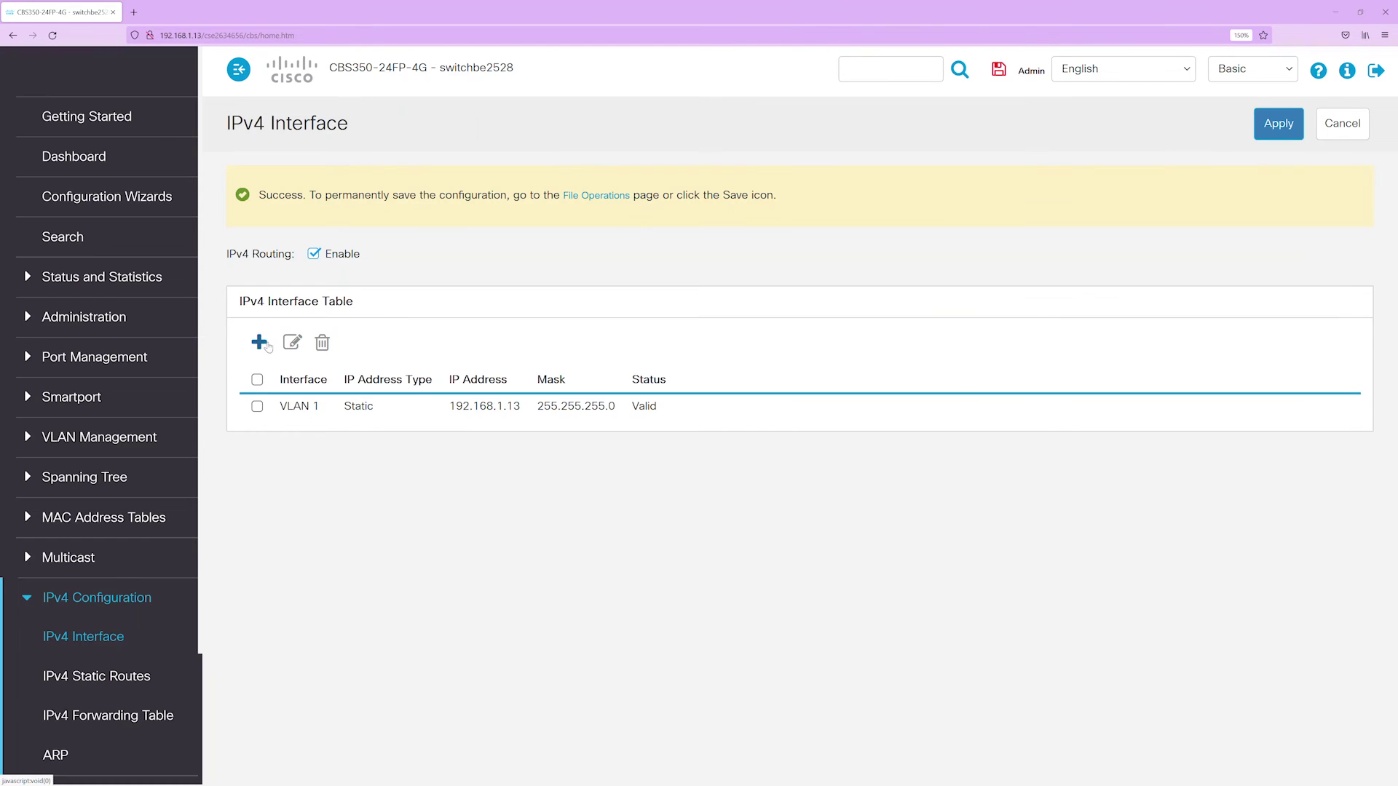
- Add static IPv4 address 172.16.76.15 with prefix length 24 to VLAN 1
{"action": "left_click", "coordinate": [263, 344]}
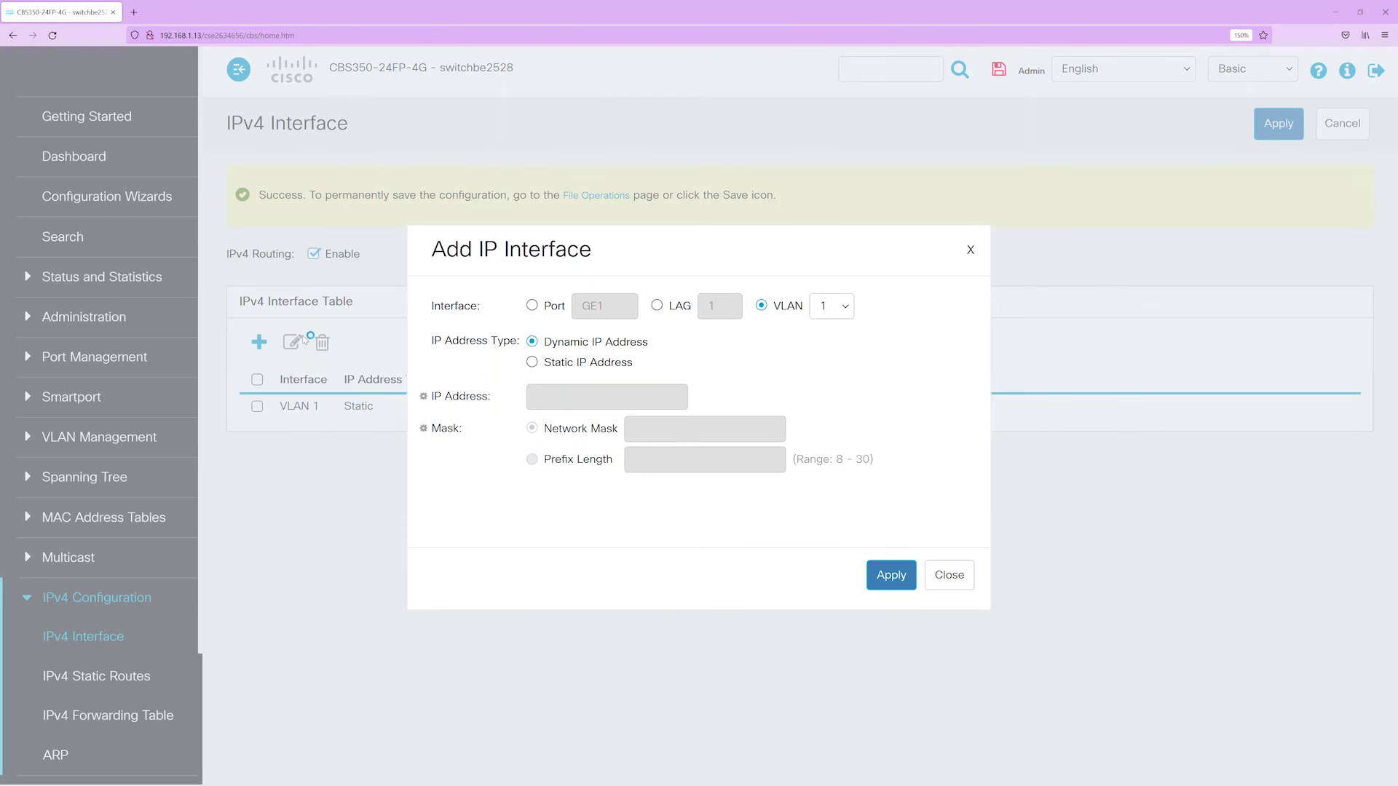
{"action": "left_click", "coordinate": [537, 364]}
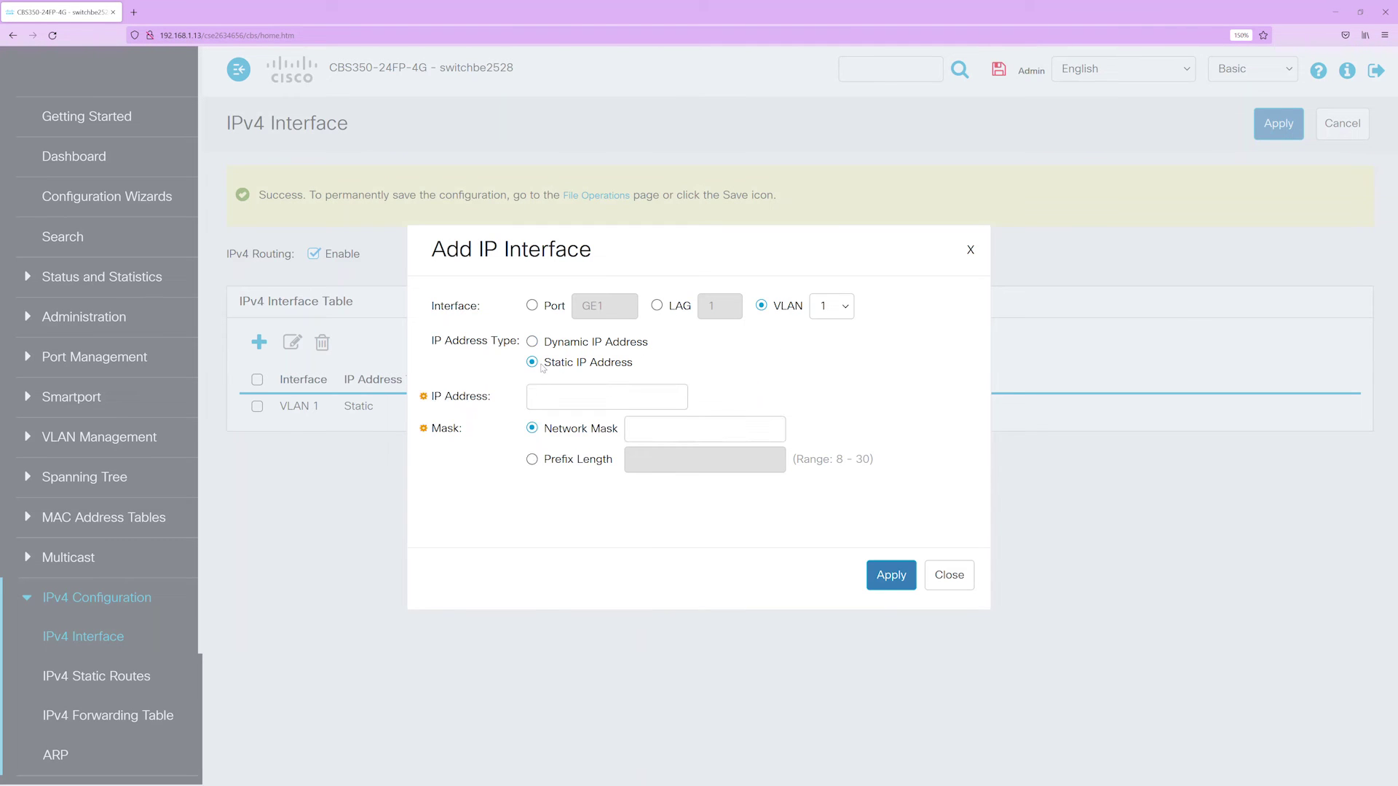
{"action": "left_click", "coordinate": [641, 398]}
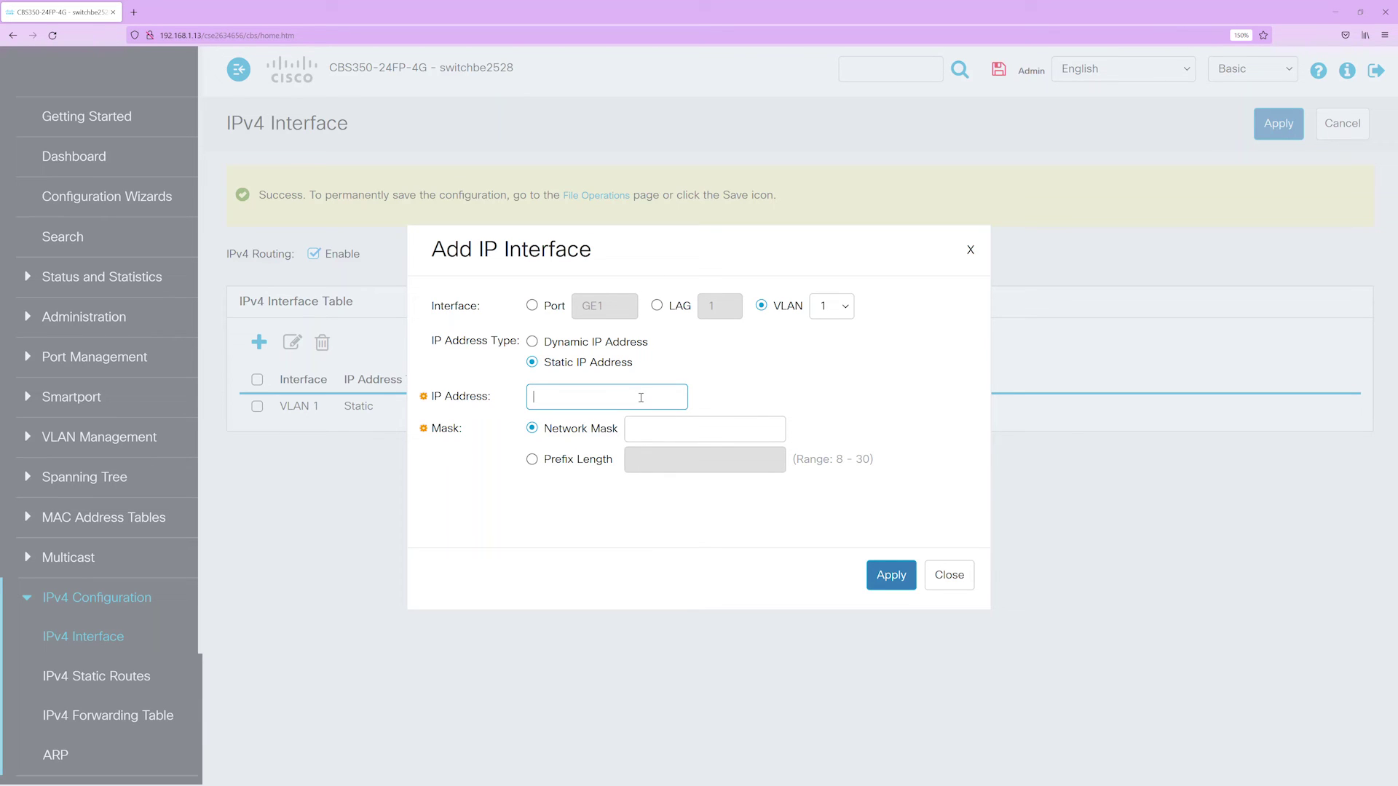
{"action": "type", "text": "172.16.76.15"}
{"action": "left_click", "coordinate": [658, 432]}
{"action": "left_click", "coordinate": [531, 460]}
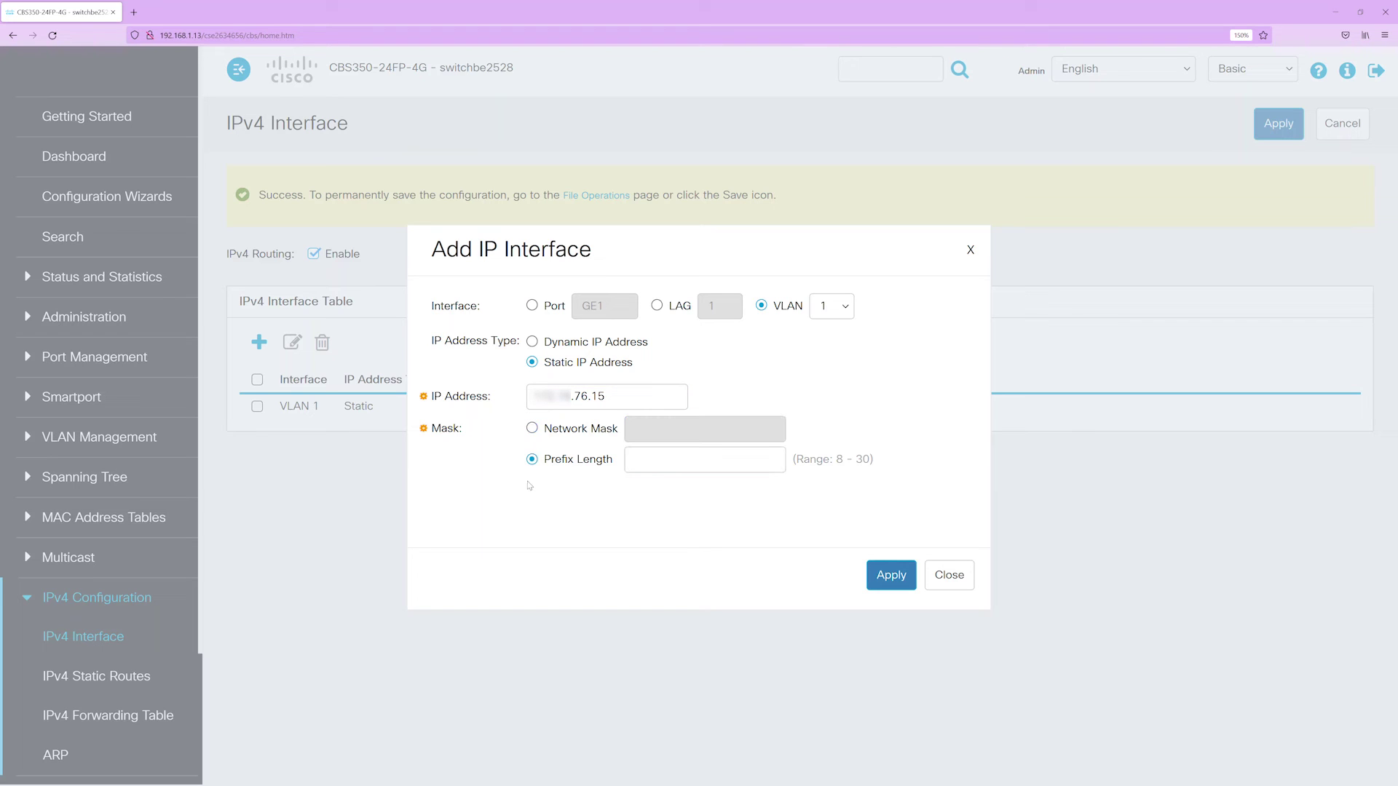
{"action": "left_click", "coordinate": [685, 462]}
{"action": "type", "text": "24"}
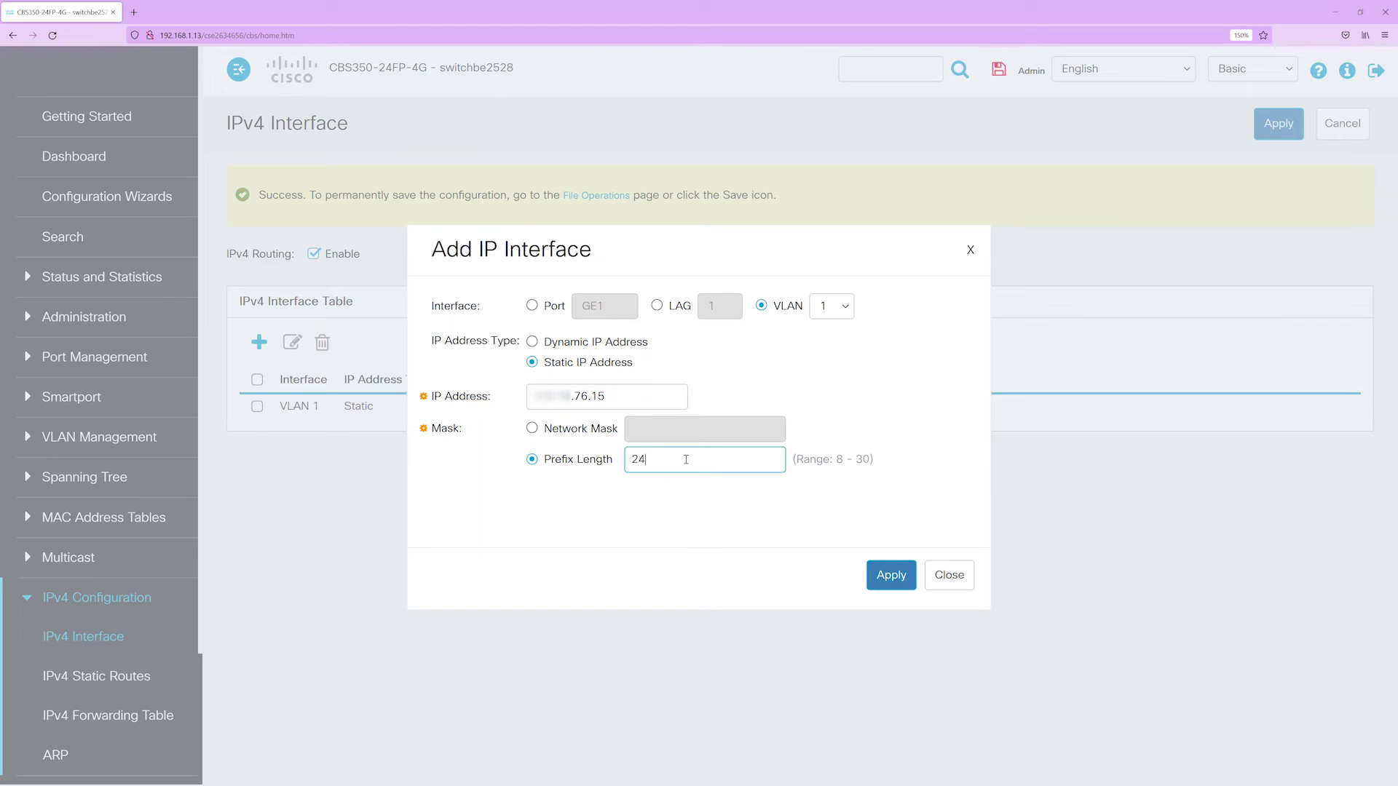
{"action": "left_click", "coordinate": [889, 577]}
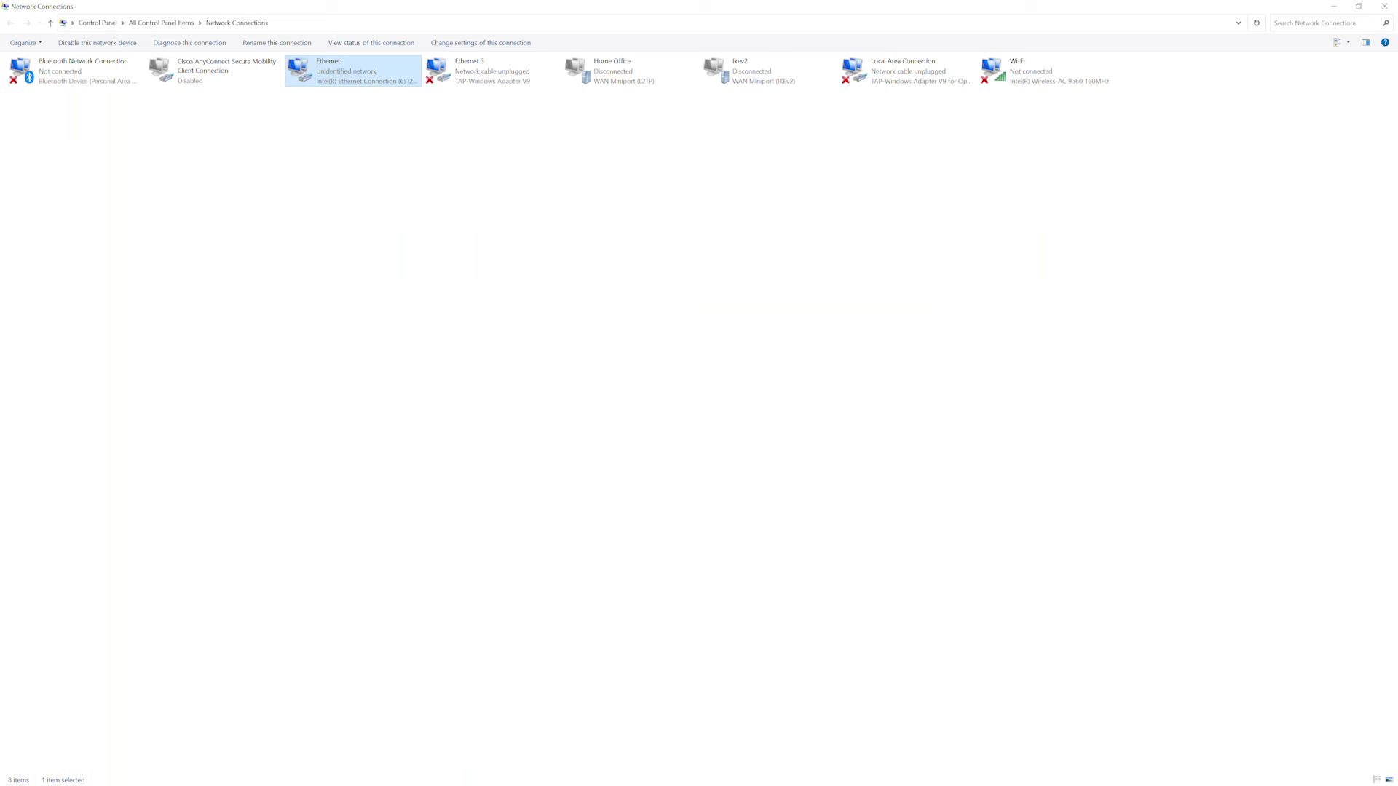
- Set the Ethernet adapter's IPv4 to obtain IP and DNS server addresses automatically
{"action": "right_click", "coordinate": [339, 82]}
{"action": "left_click", "coordinate": [381, 180]}
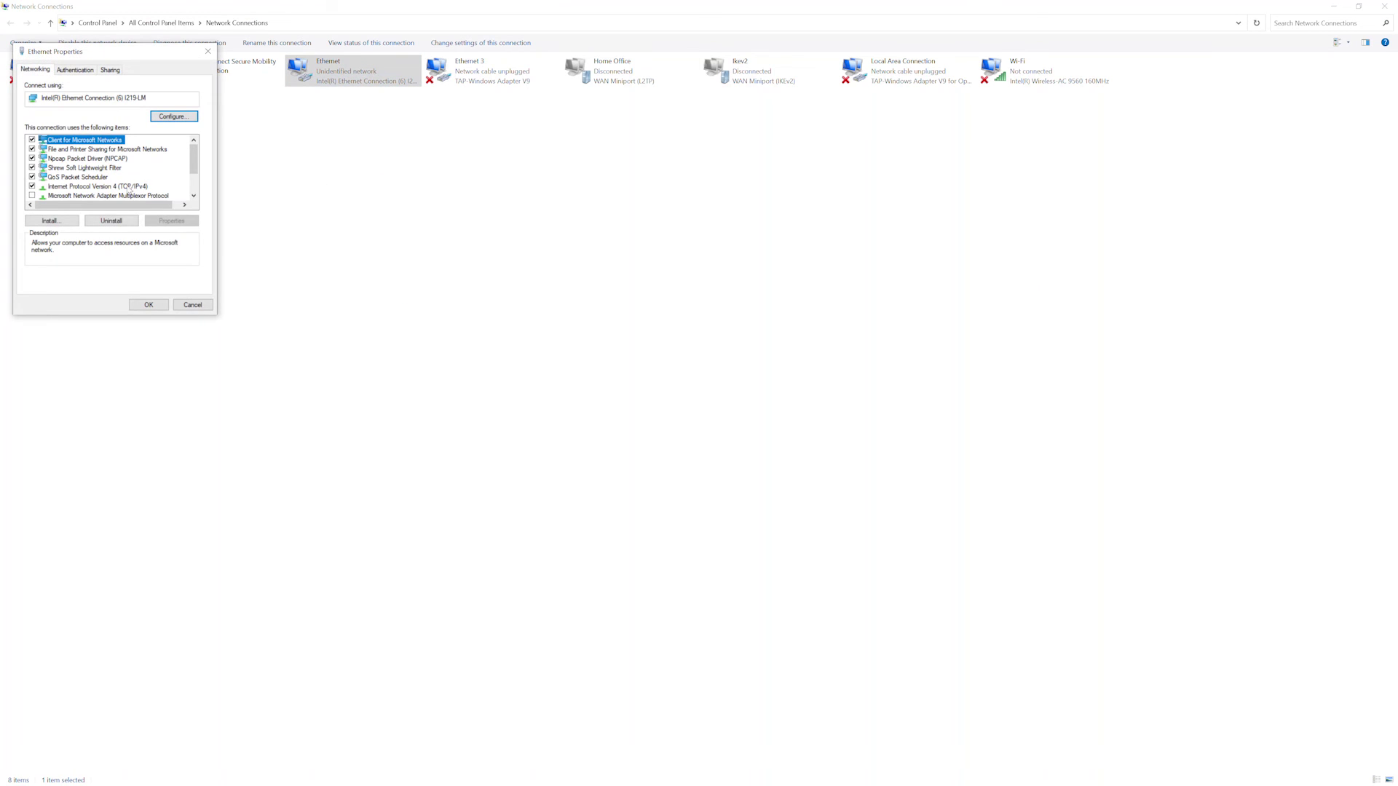
{"action": "double_click", "coordinate": [117, 186]}
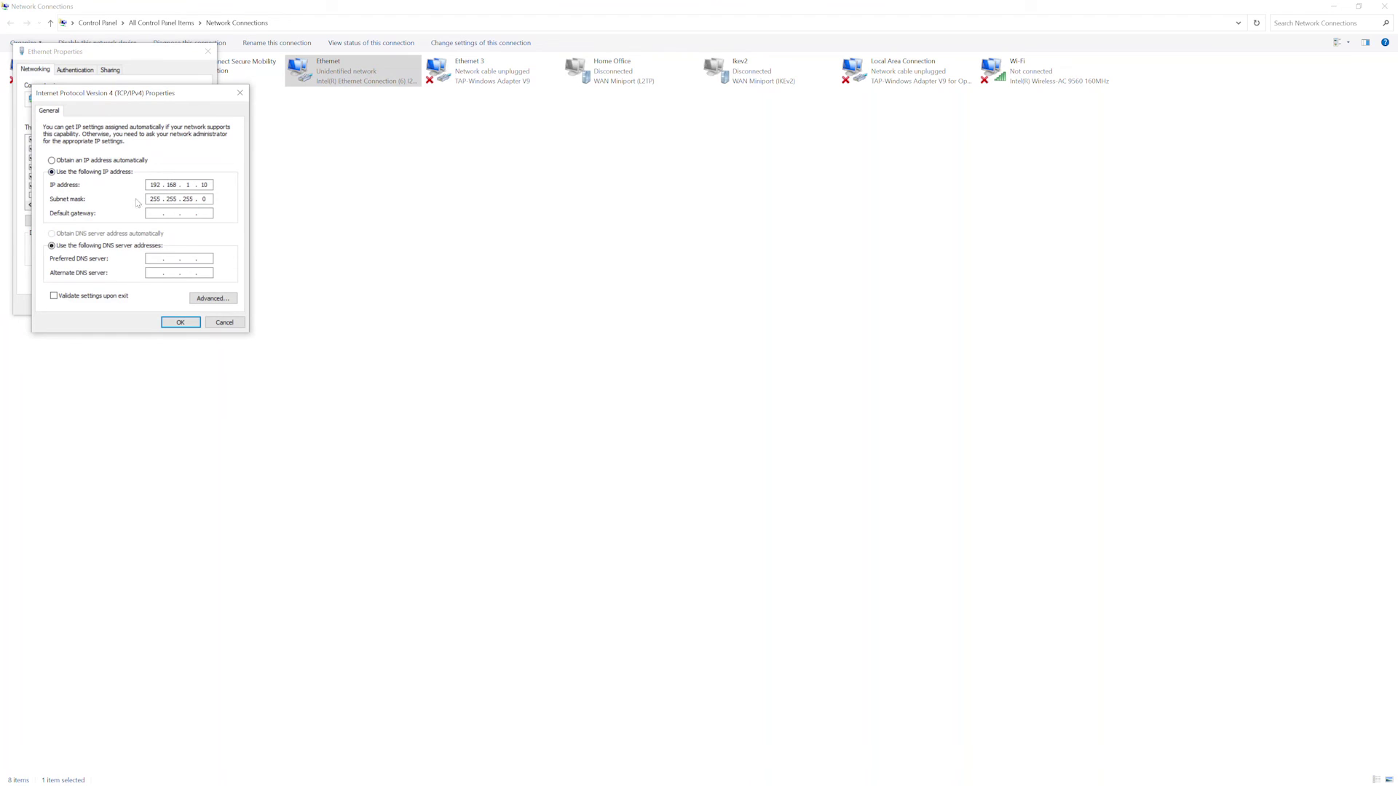
{"action": "left_click", "coordinate": [51, 160]}
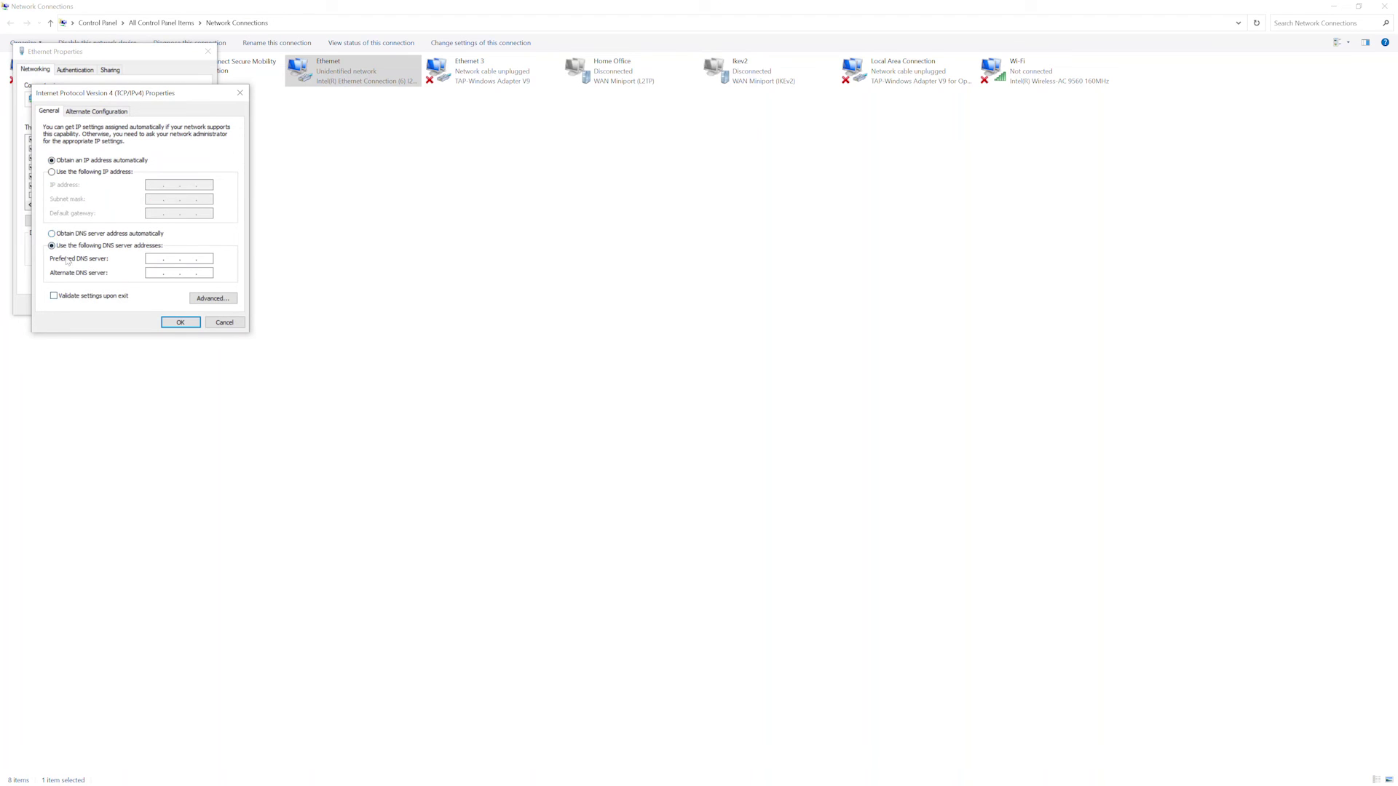
{"action": "left_click", "coordinate": [52, 234]}
{"action": "left_click", "coordinate": [180, 322]}
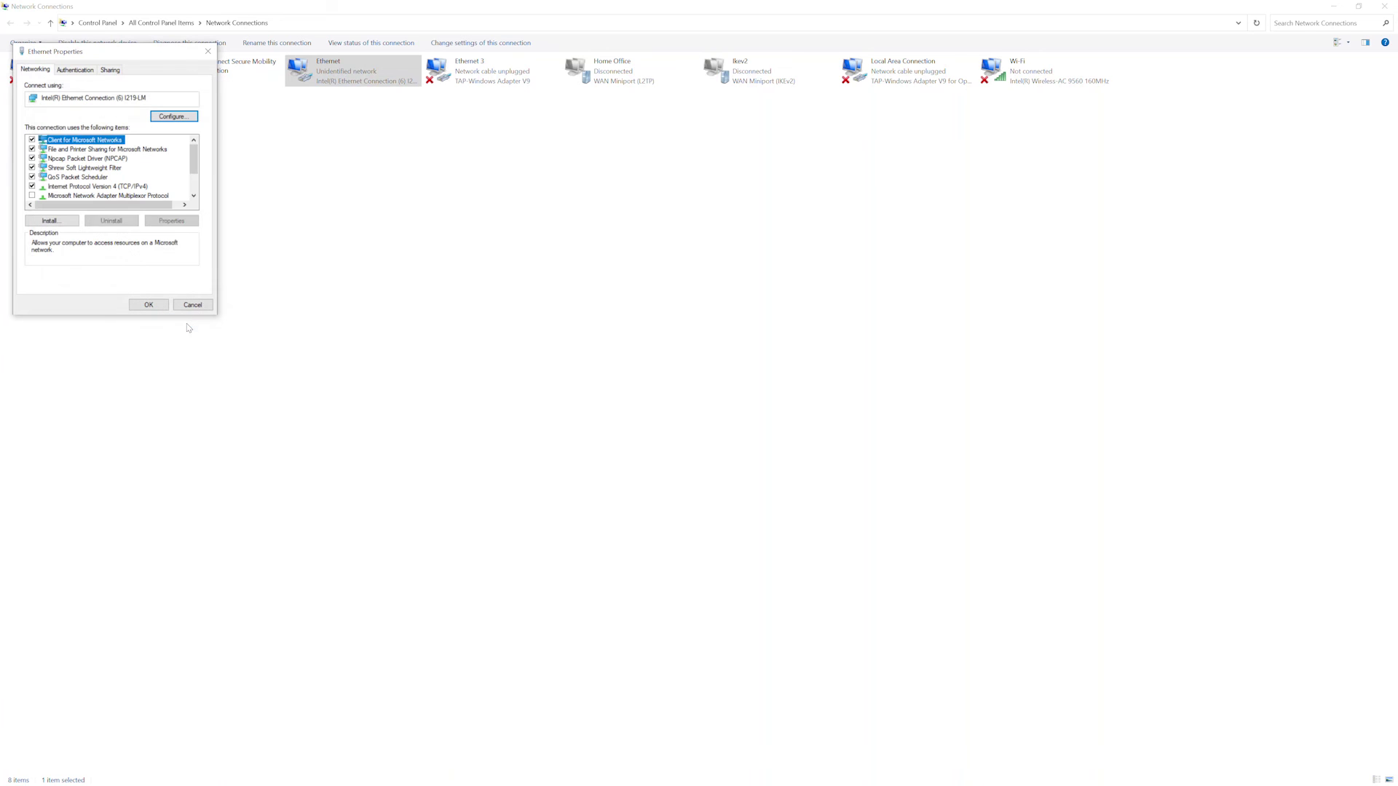
{"action": "left_click", "coordinate": [149, 305]}
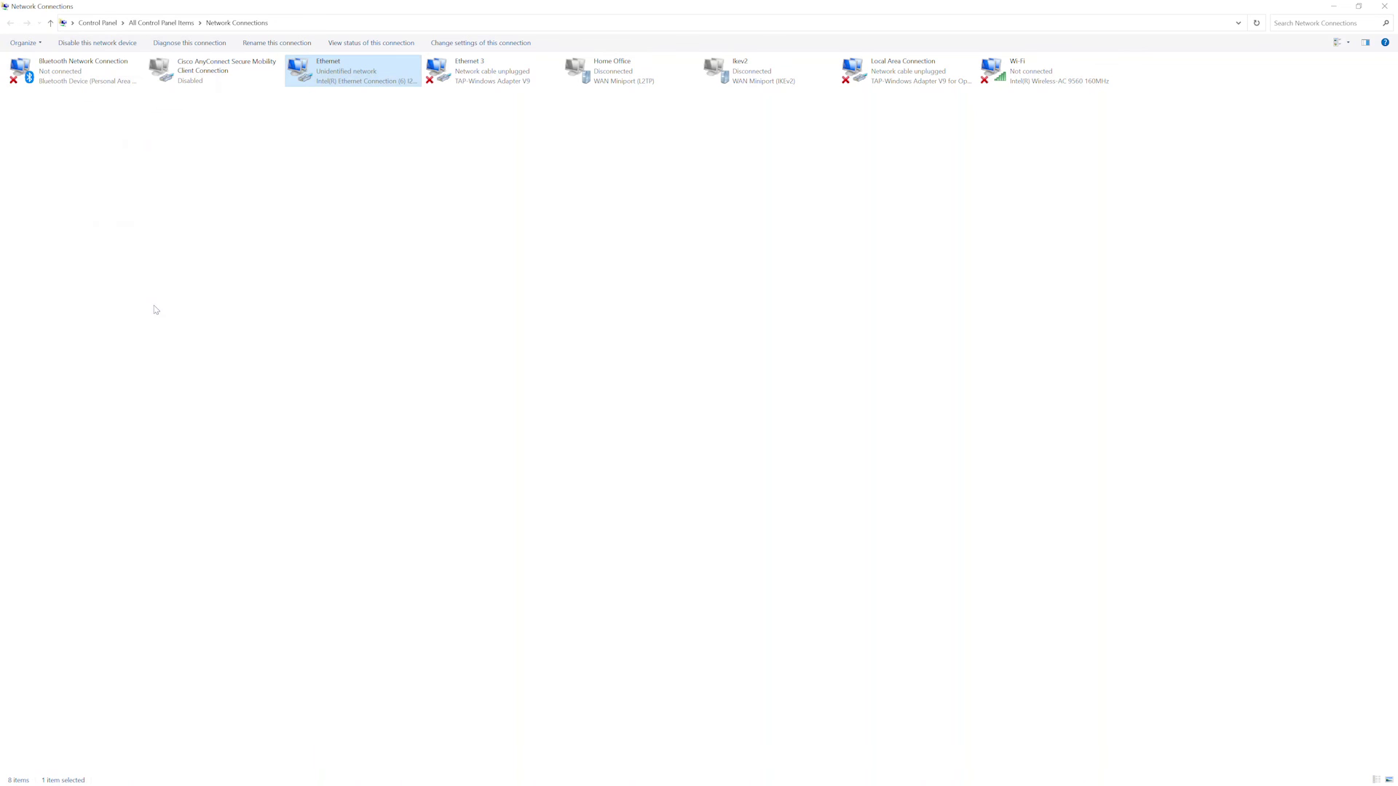
- Run ipconfig in Command Prompt and highlight the Ethernet adapter's new IPv4 address
{"action": "key", "text": "alt+Tab"}
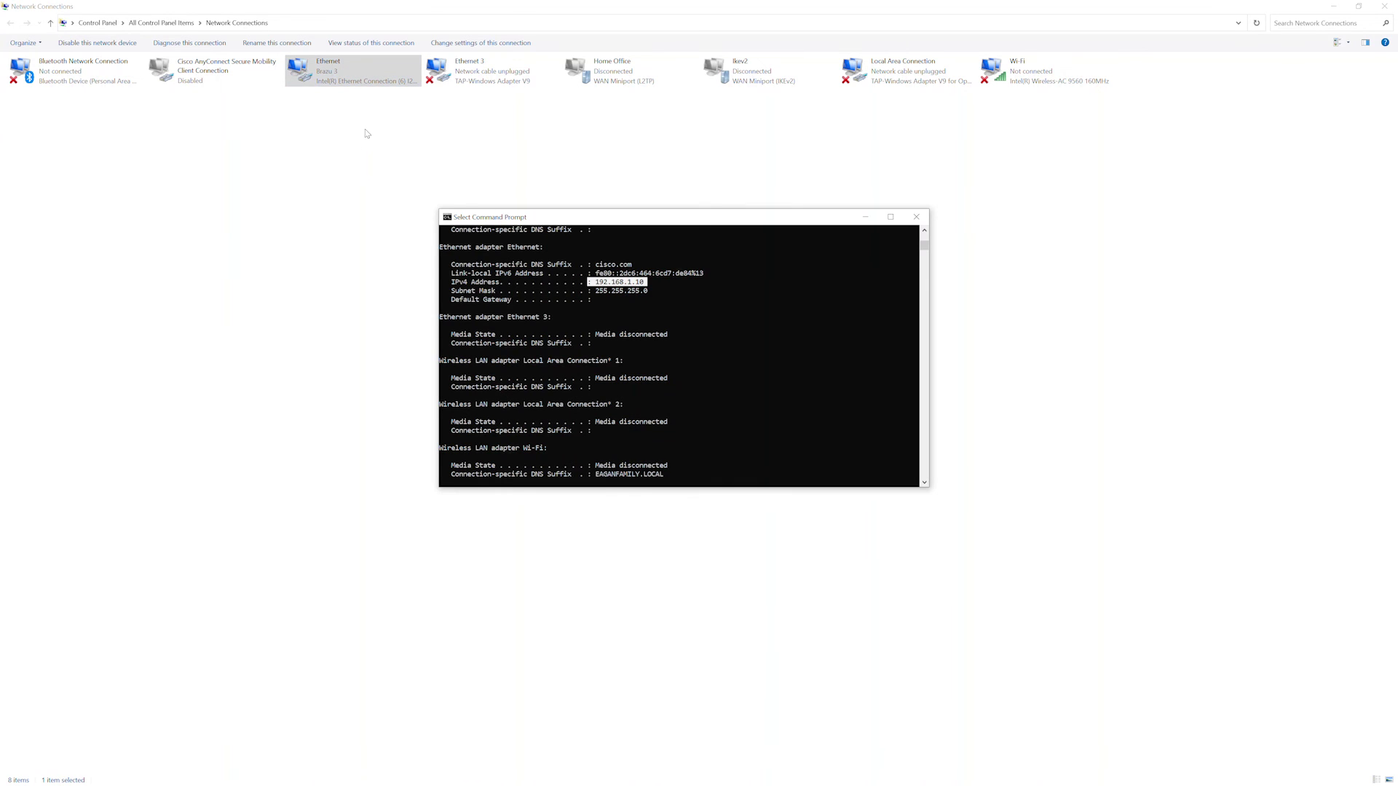
{"action": "key", "text": "Return"}
{"action": "key", "text": "Return"}
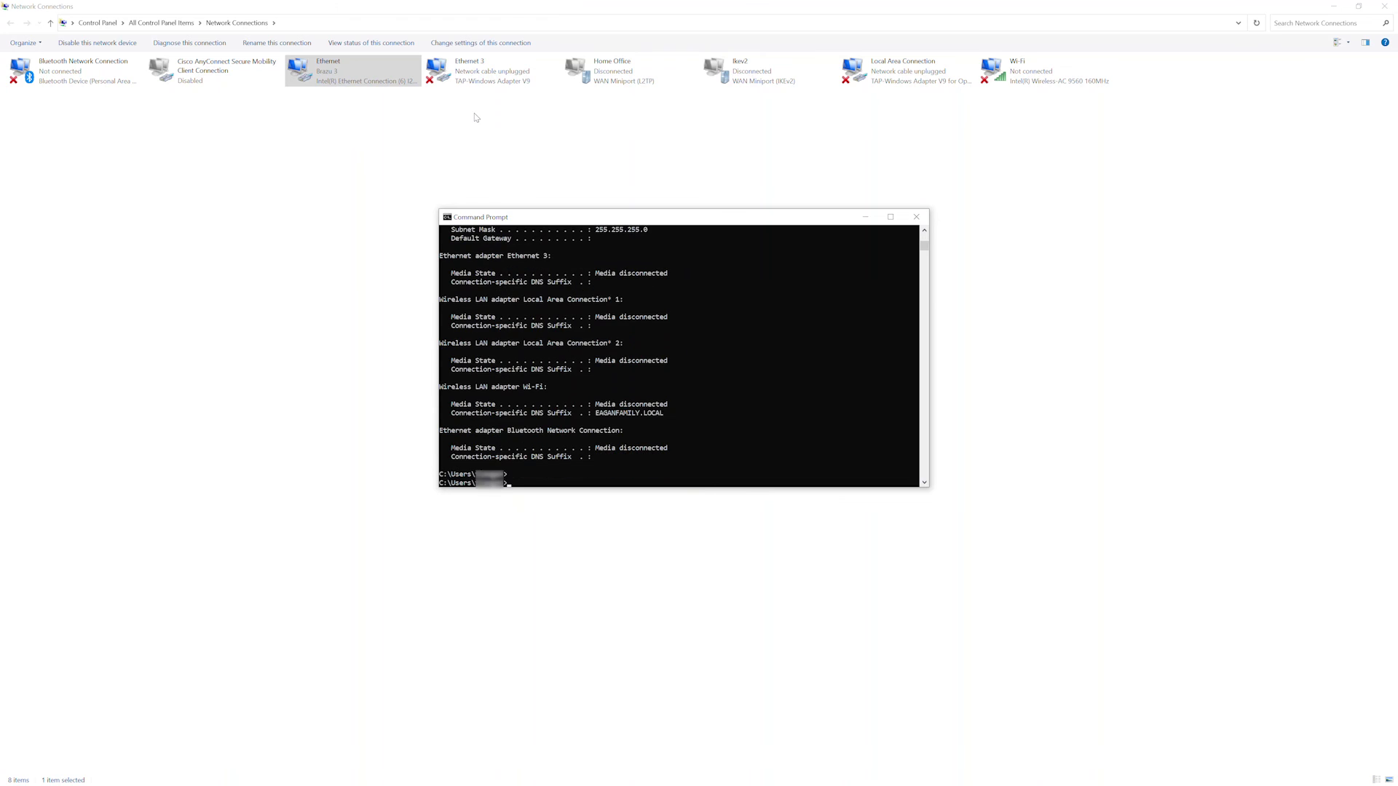
{"action": "type", "text": "ipconfig"}
{"action": "key", "text": "Return"}
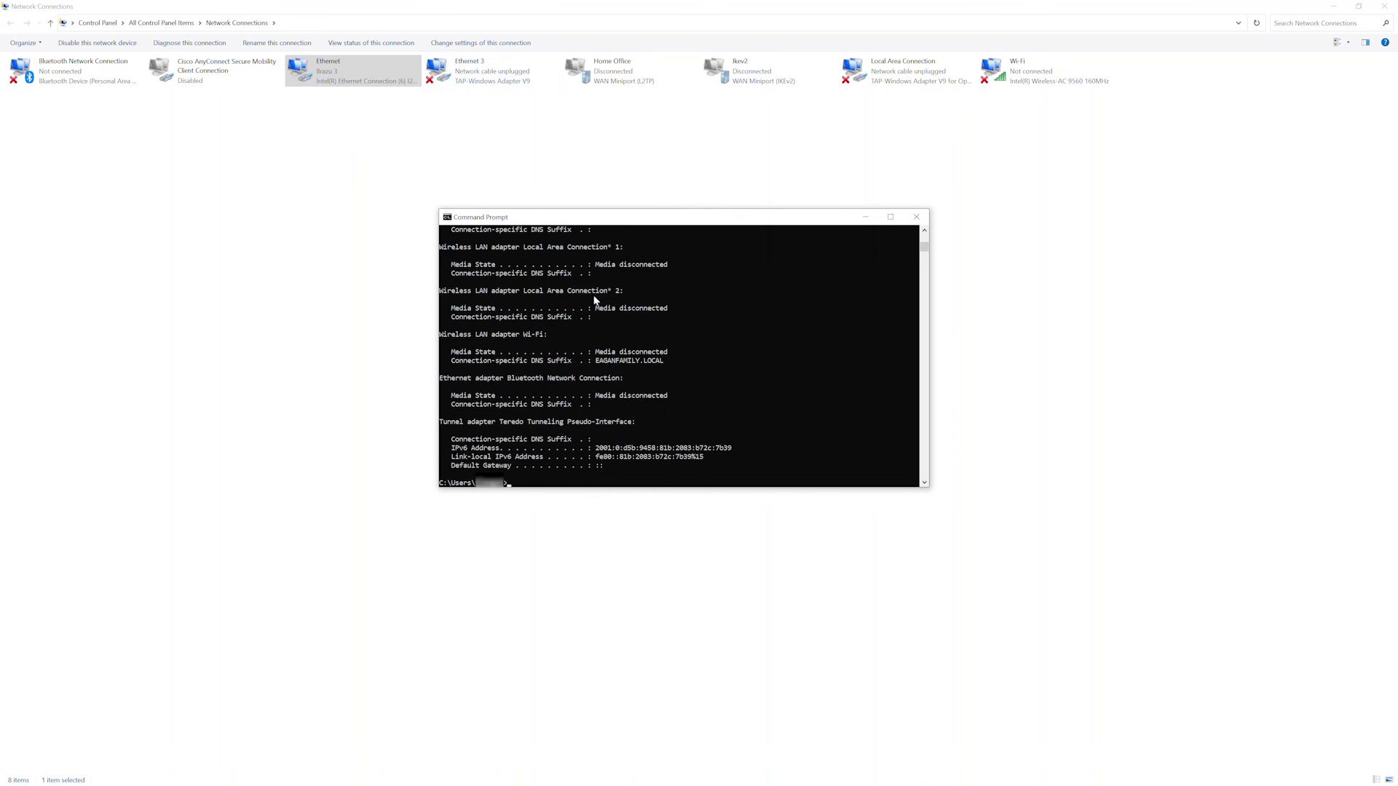
{"action": "scroll", "coordinate": [594, 299], "scroll_direction": "up", "scroll_amount": 5}
{"action": "left_click_drag", "start_coordinate": [655, 300], "coordinate": [601, 307]}
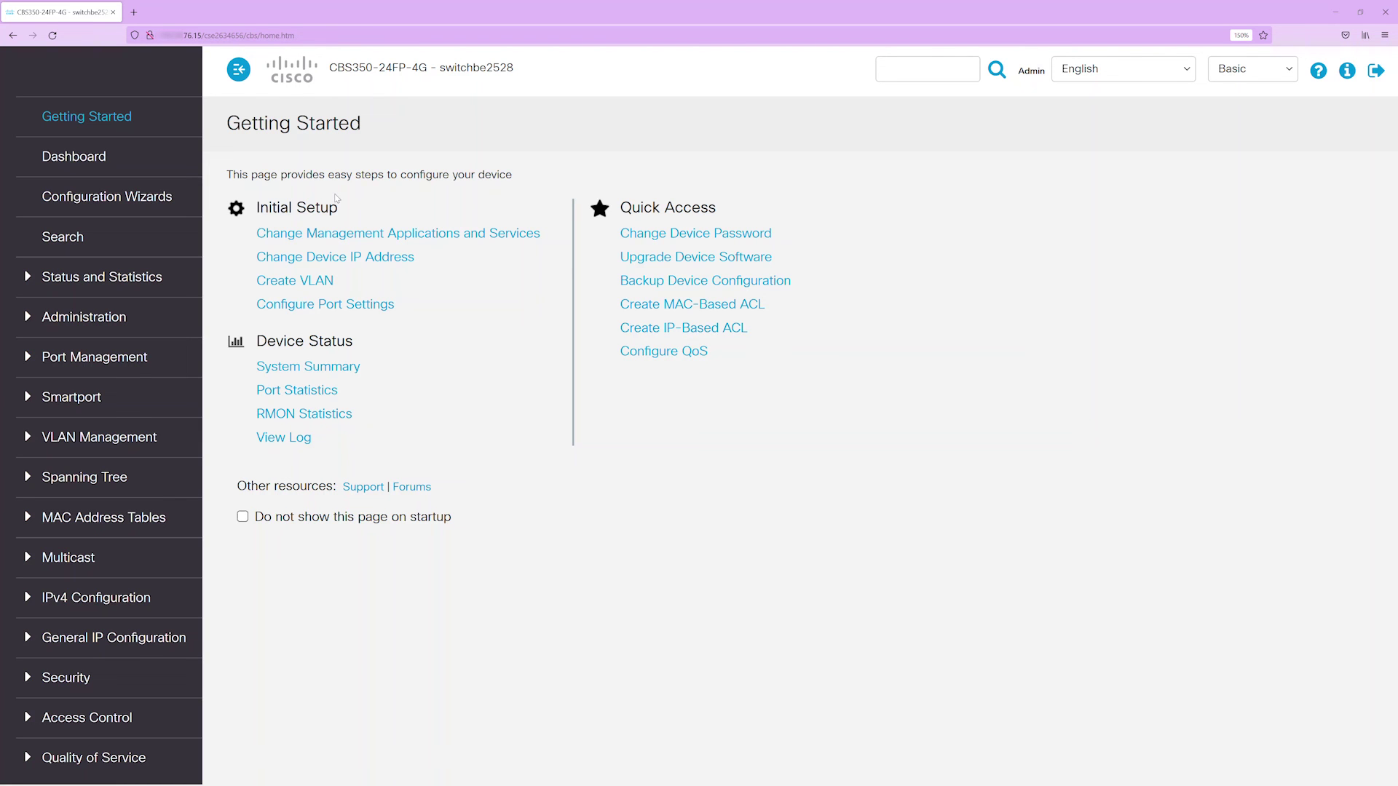
- Delete the 192.168.1.13 IPv4 interface entry and save the running configuration
{"action": "left_click", "coordinate": [86, 598]}
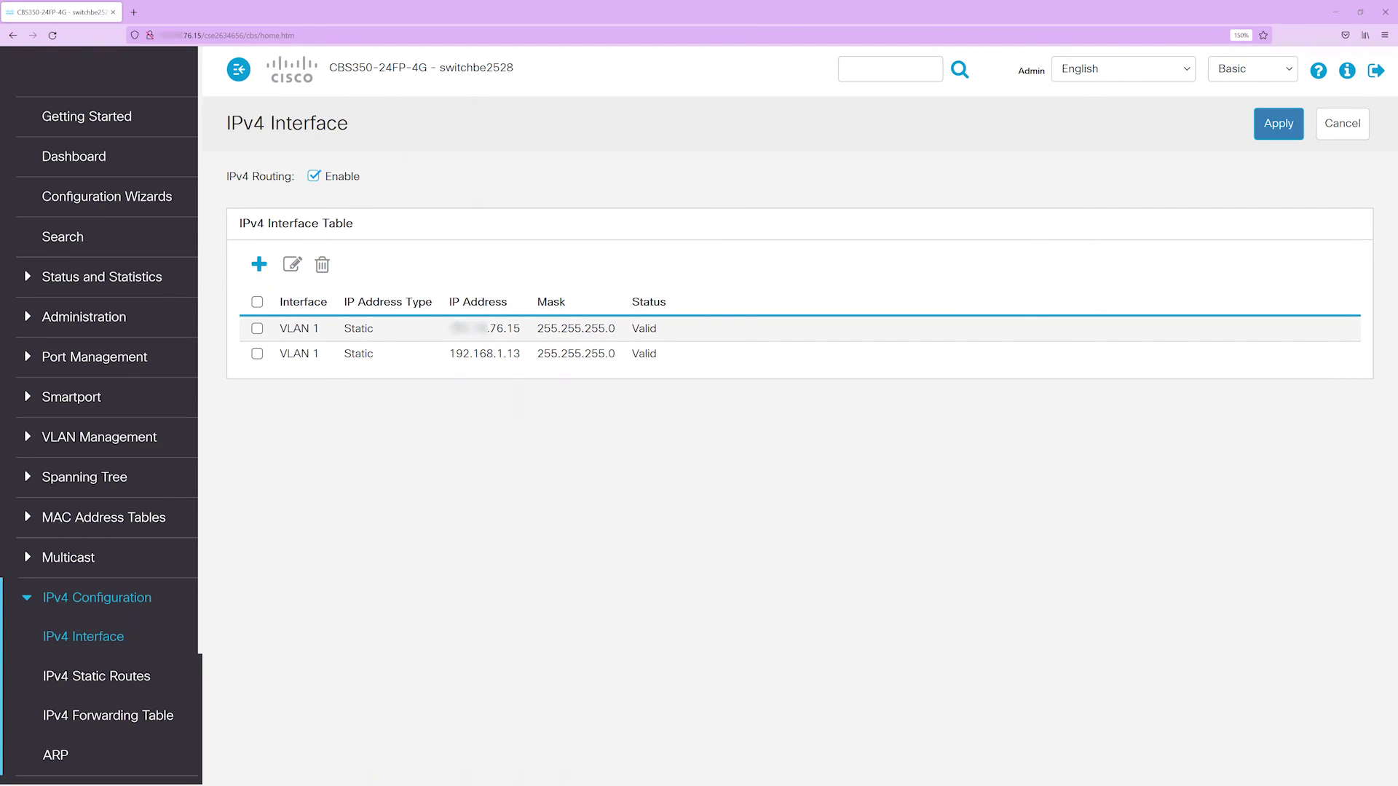
{"action": "left_click_drag", "start_coordinate": [449, 328], "coordinate": [522, 331]}
{"action": "left_click", "coordinate": [522, 331]}
{"action": "left_click", "coordinate": [258, 354]}
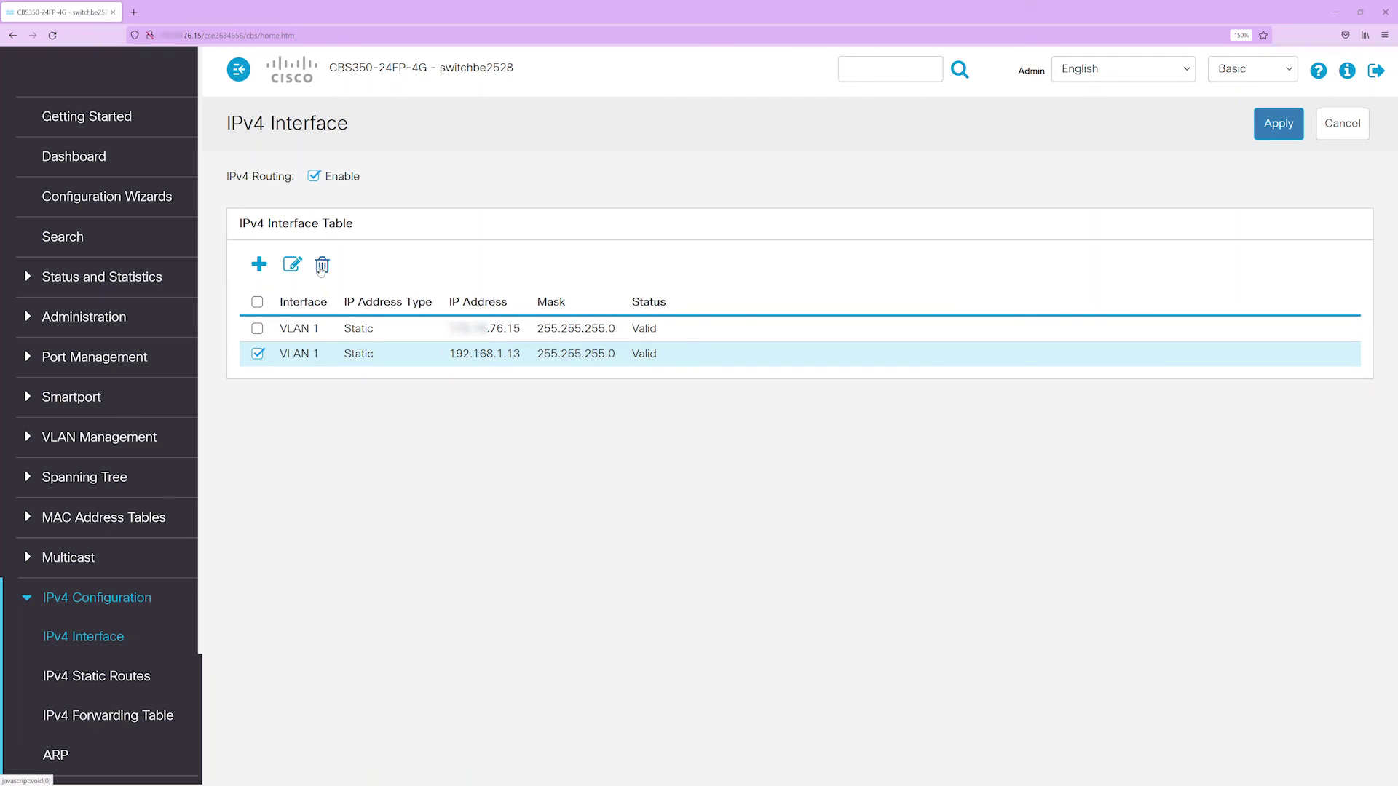
{"action": "left_click", "coordinate": [322, 266]}
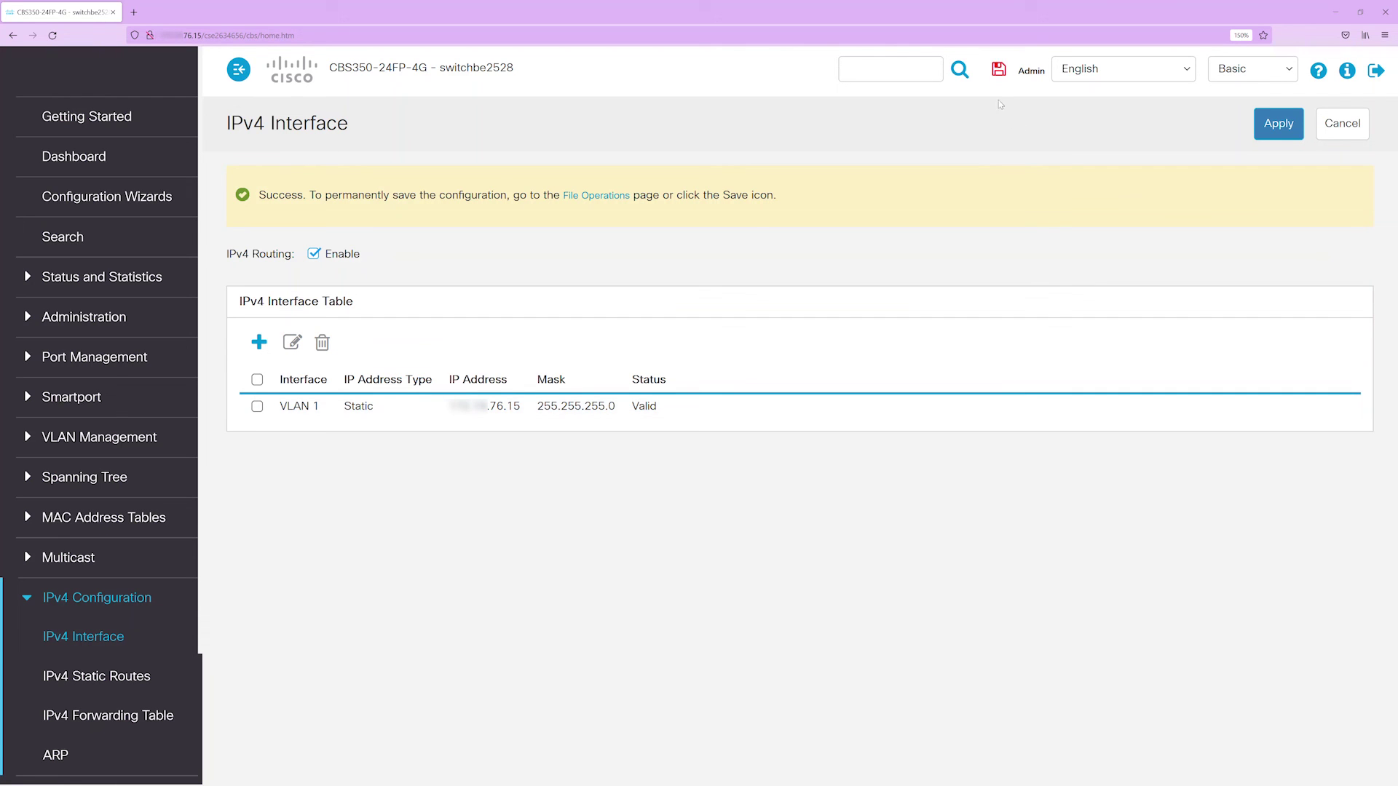
{"action": "left_click", "coordinate": [999, 73]}
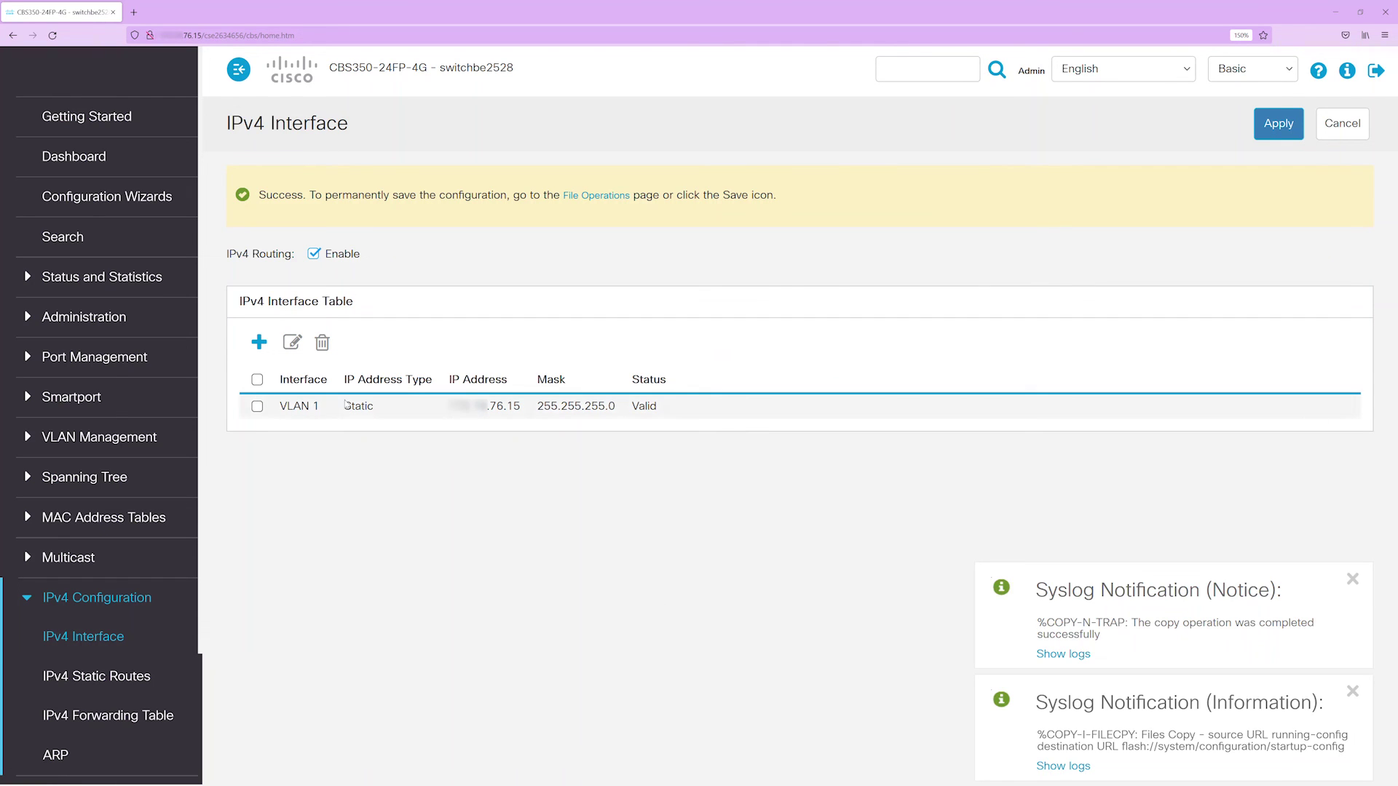
- Go to Administration > File Management > File Operations and choose Duplicate
{"action": "left_click", "coordinate": [110, 319]}
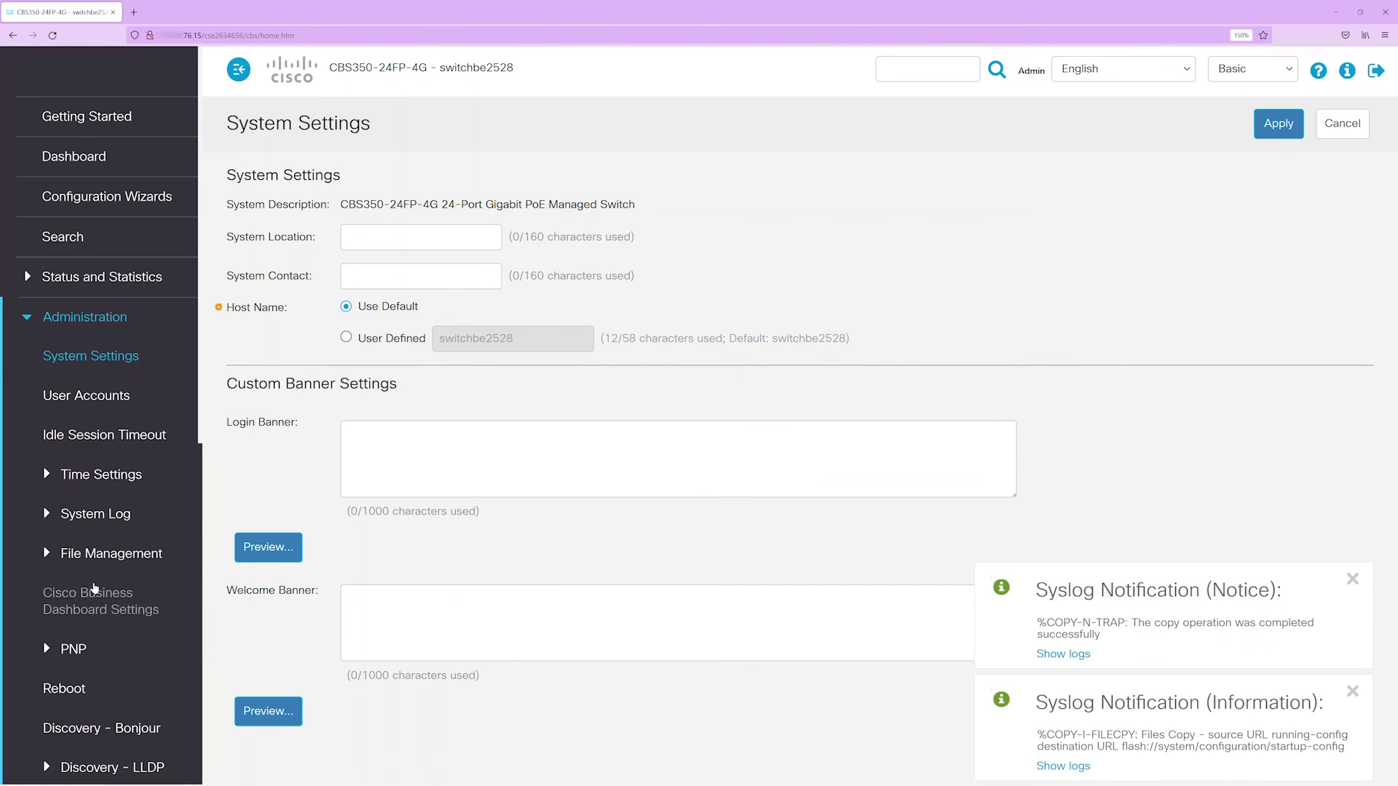
{"action": "scroll", "coordinate": [91, 597], "scroll_direction": "down", "scroll_amount": 3}
{"action": "left_click", "coordinate": [88, 412]}
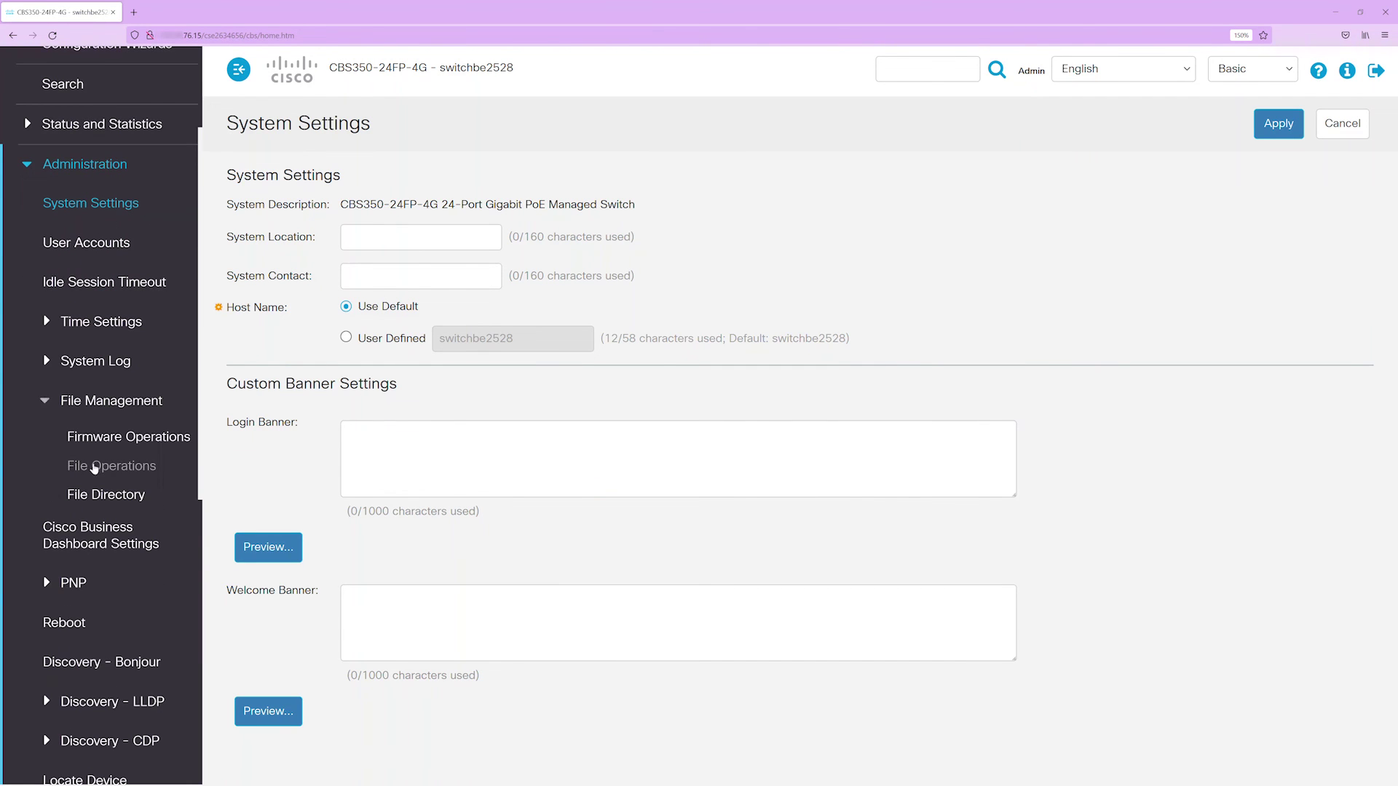
{"action": "left_click", "coordinate": [93, 468]}
{"action": "left_click", "coordinate": [350, 222]}
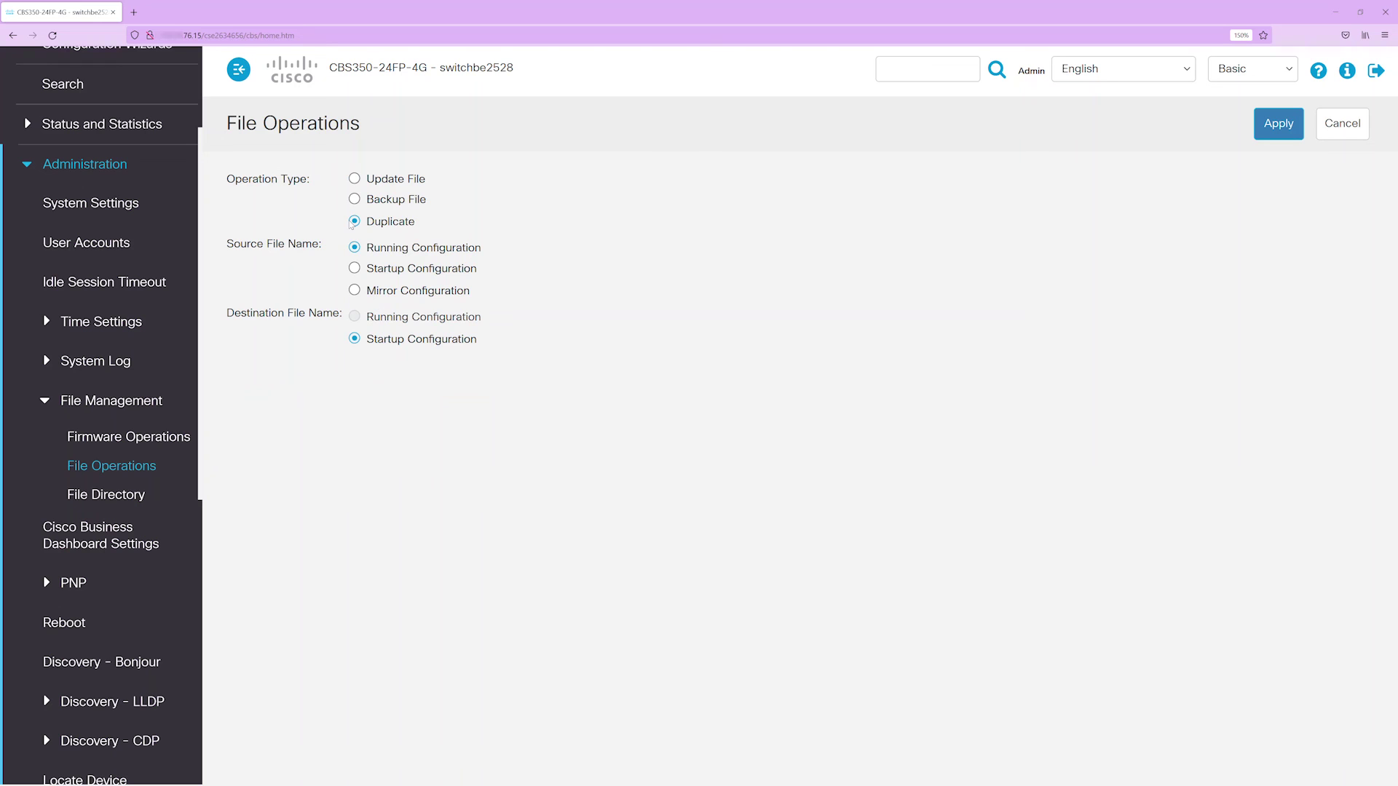